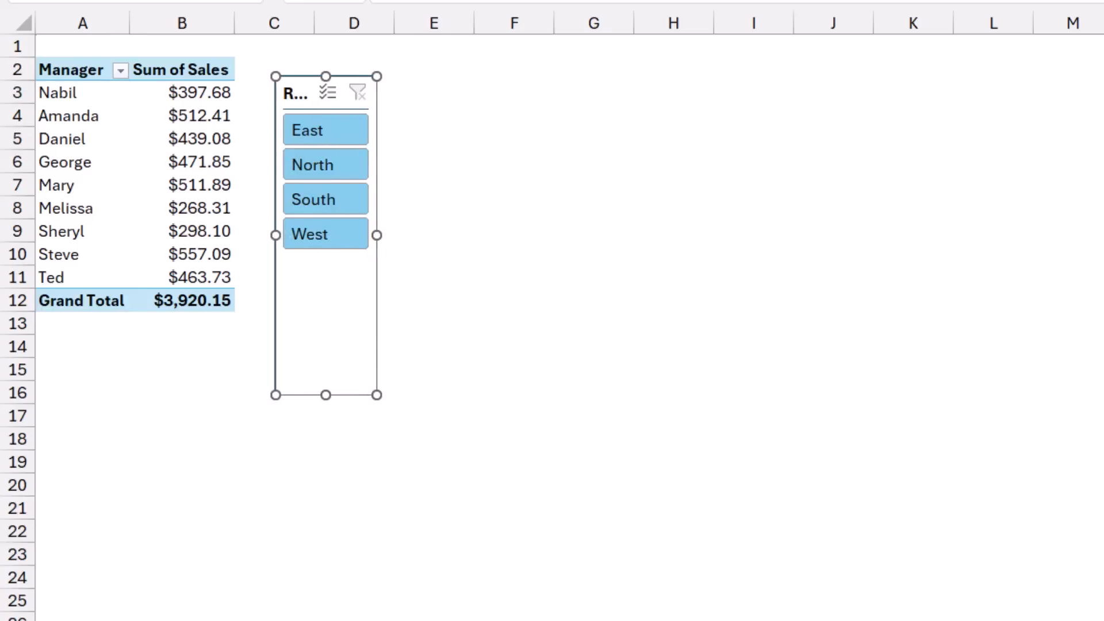
- Shorten the Region slicer beside the PivotTable so it just fits its four region buttons
left_click_drag(376, 395, 377, 259)
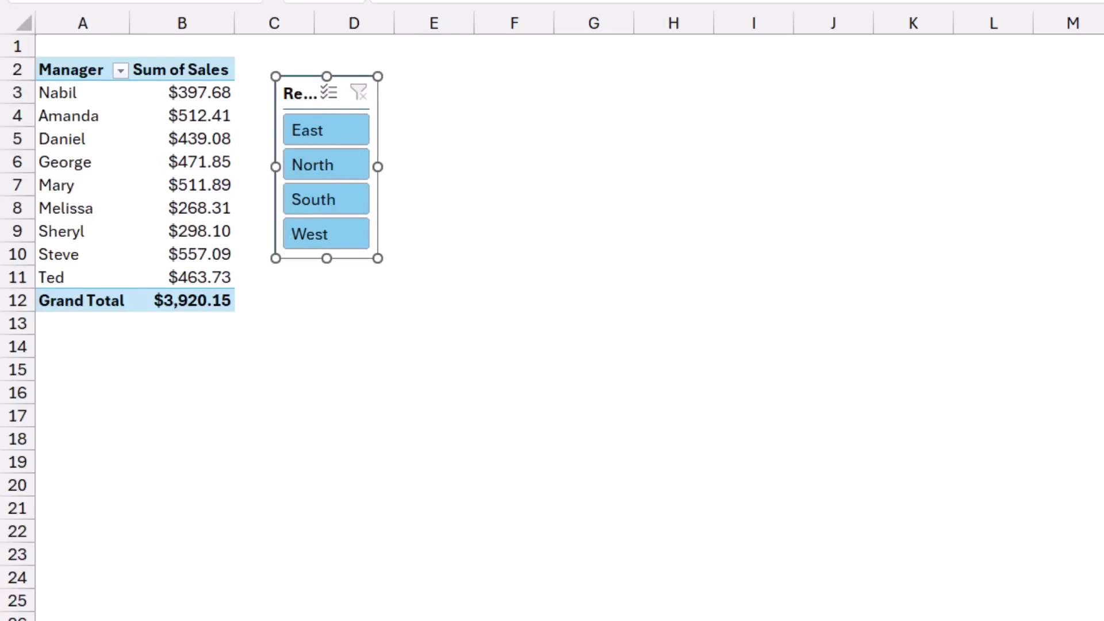
left_click(163, 93)
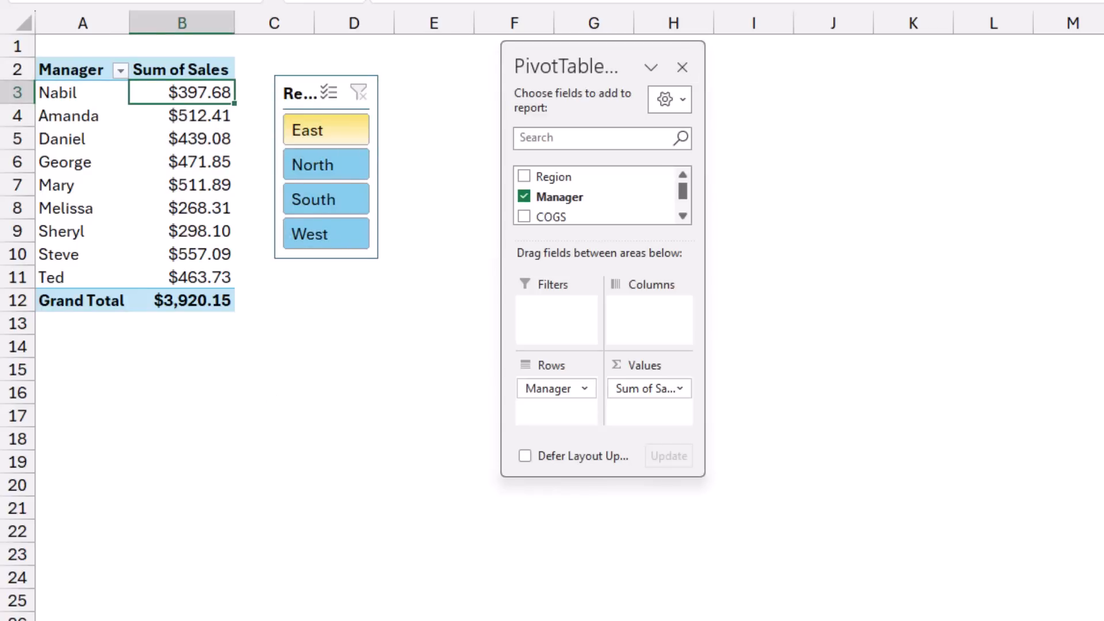
- Filter the PivotTable by East, by North, and by North plus West using the Region slicer, and clear the filter
left_click(325, 130)
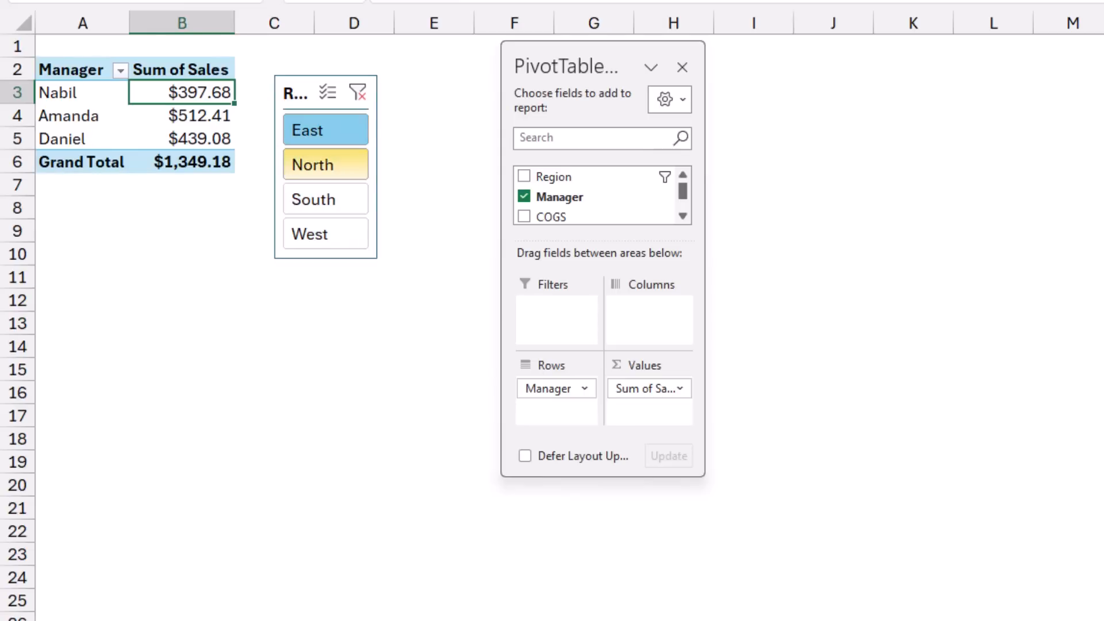
left_click(325, 164)
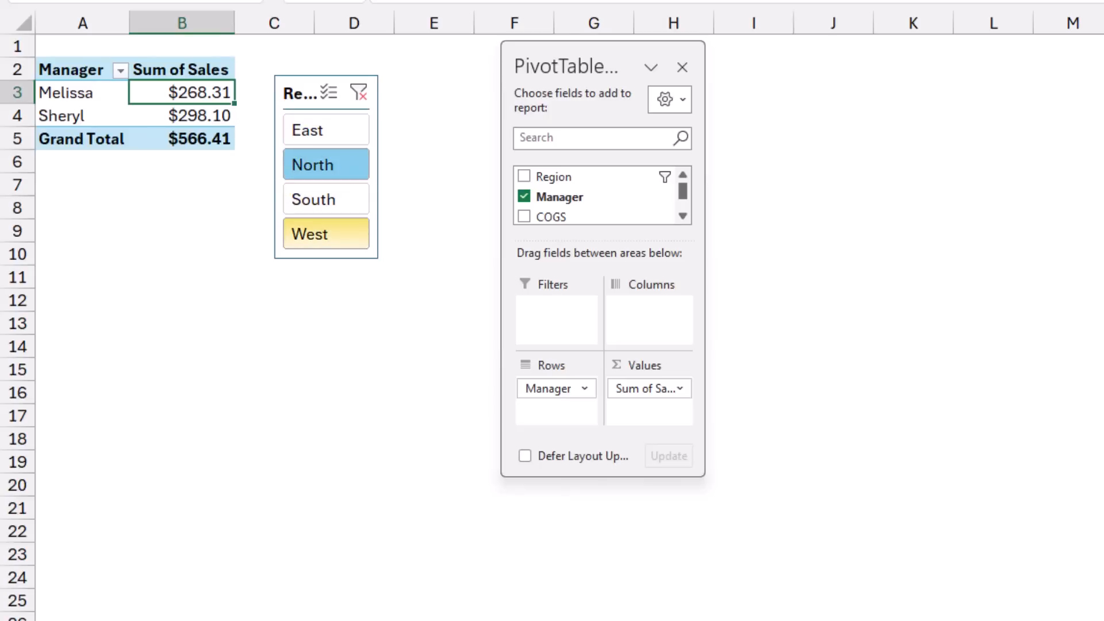
left_click(325, 233, "ctrl")
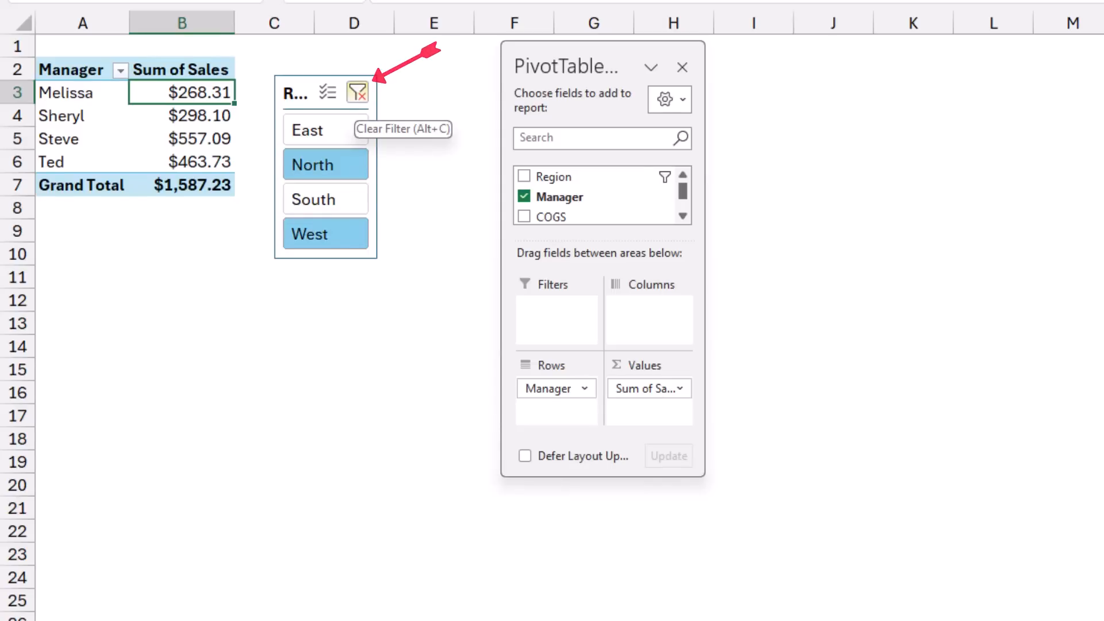
left_click(358, 92)
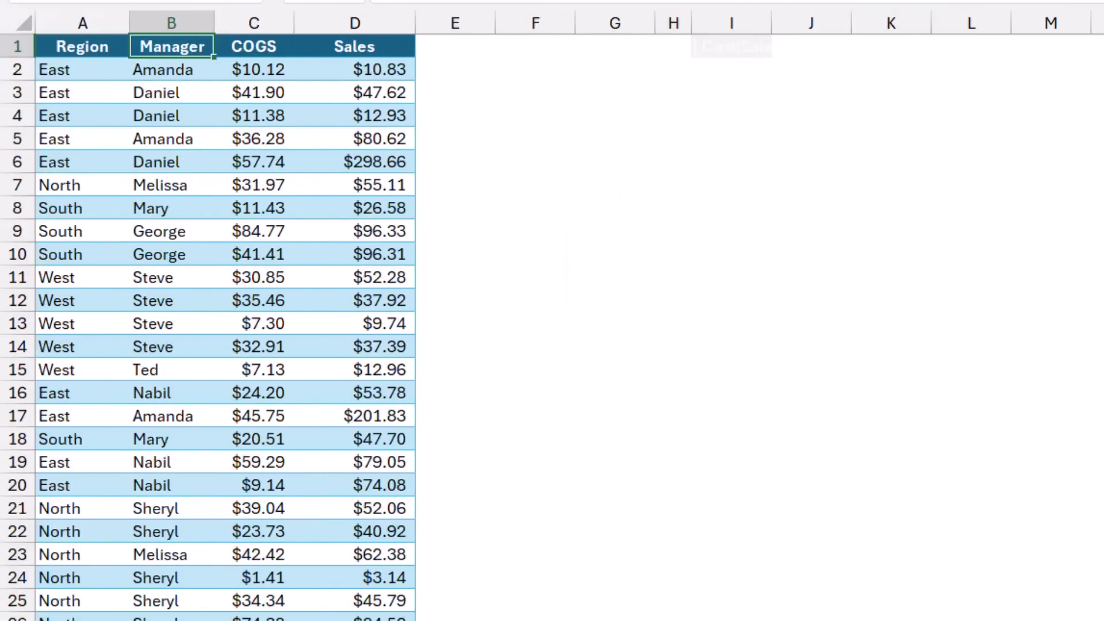
- Start a GROUPBY formula in cell I1 with the Cost table's Manager column, header included, as the row fields
left_click(732, 46)
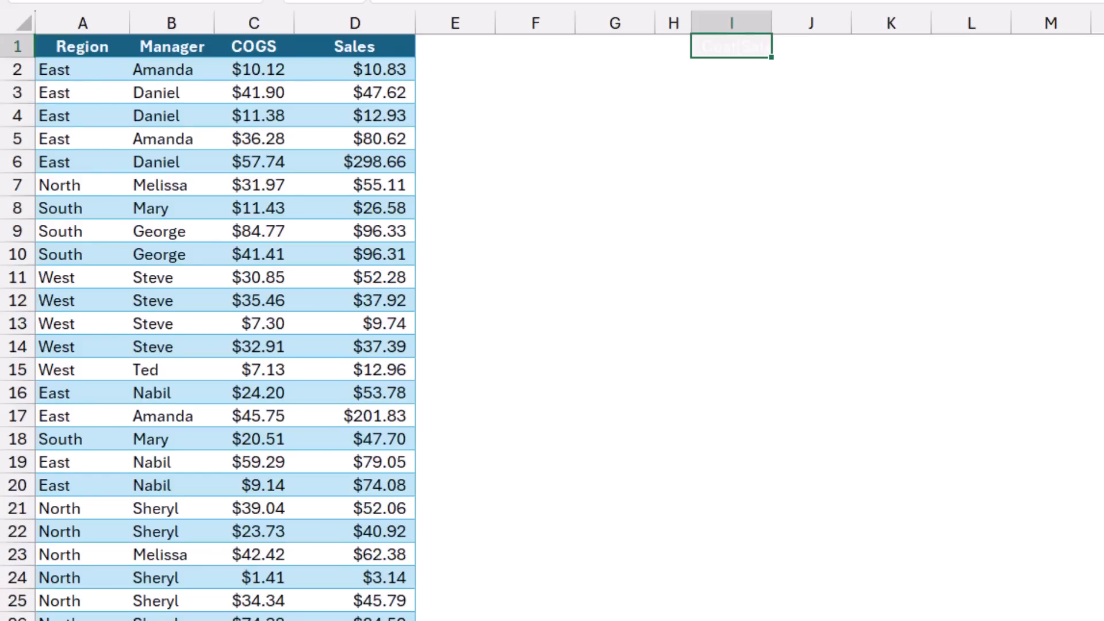
type("=grp")
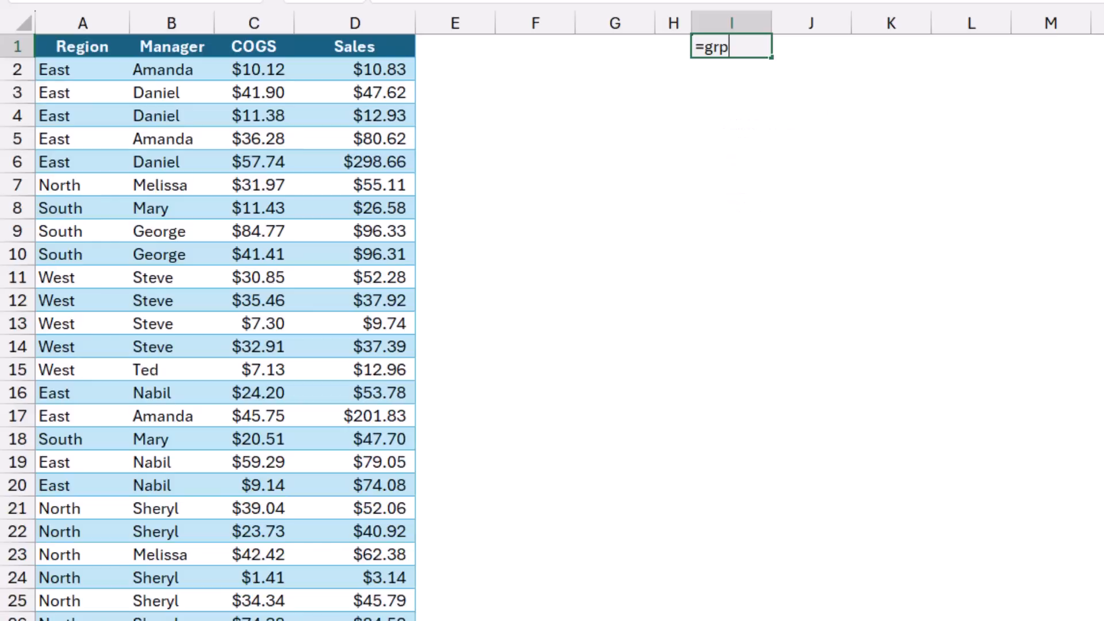
key("BackSpace")
key("Tab")
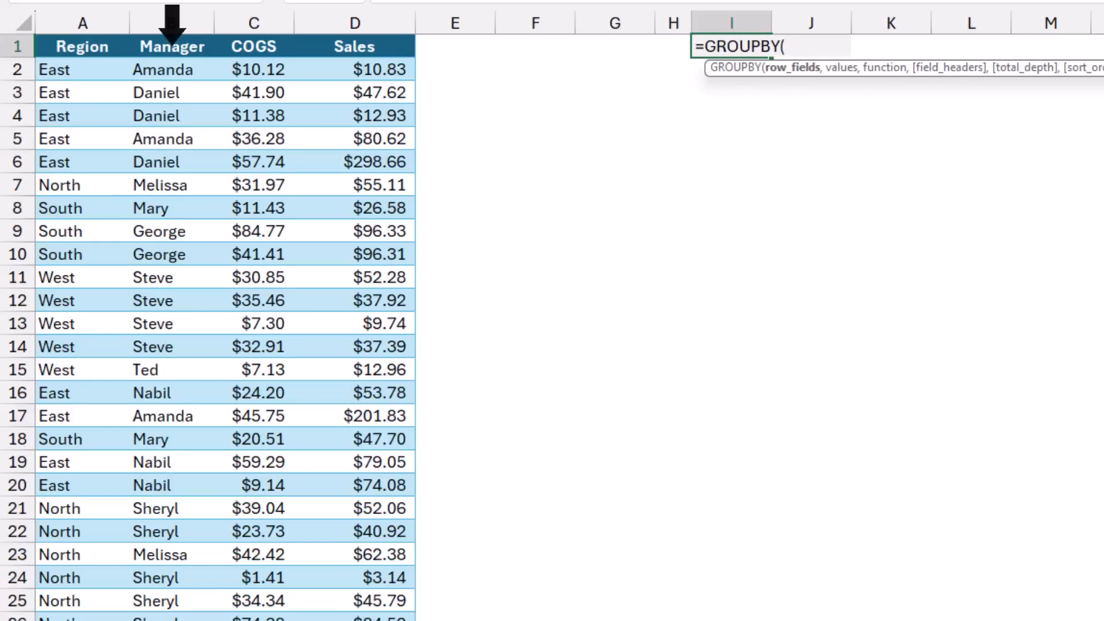
left_click(172, 37)
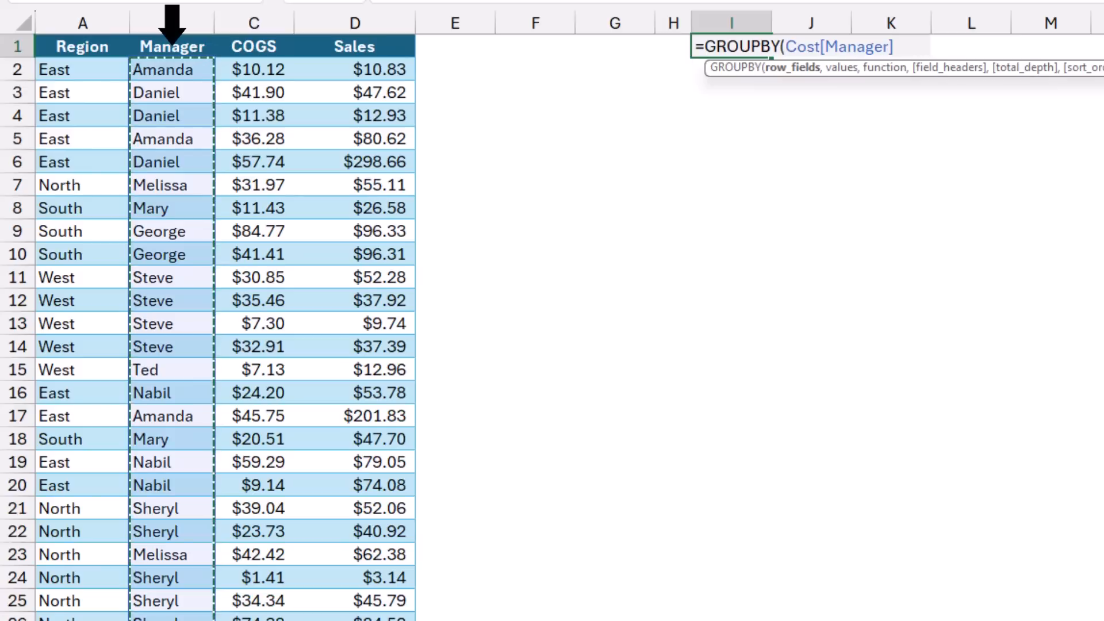
left_click(172, 37)
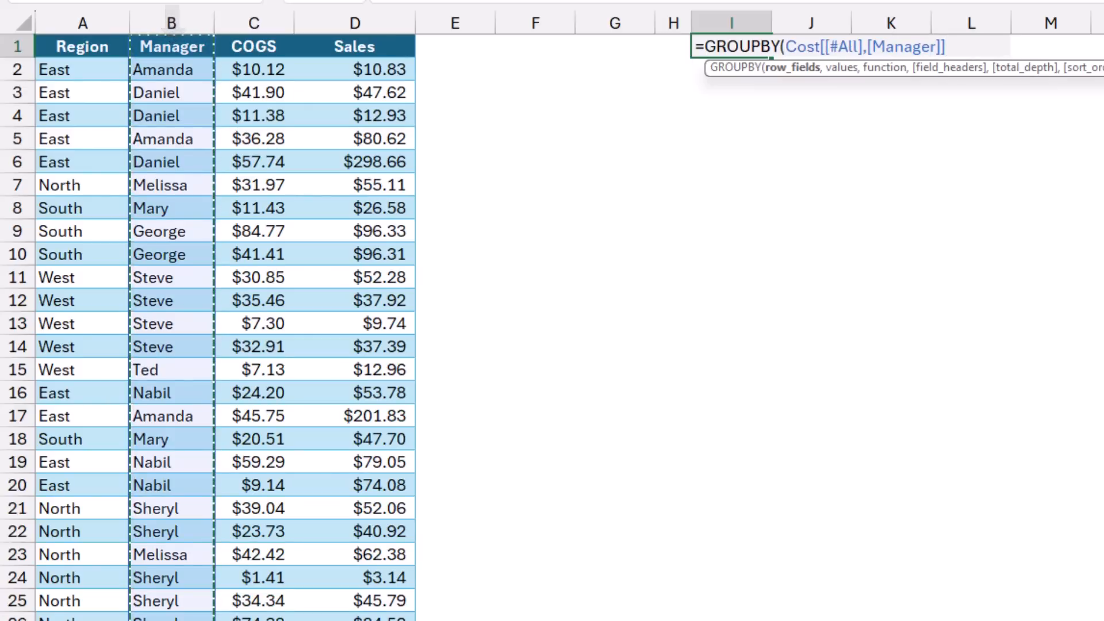
type(",")
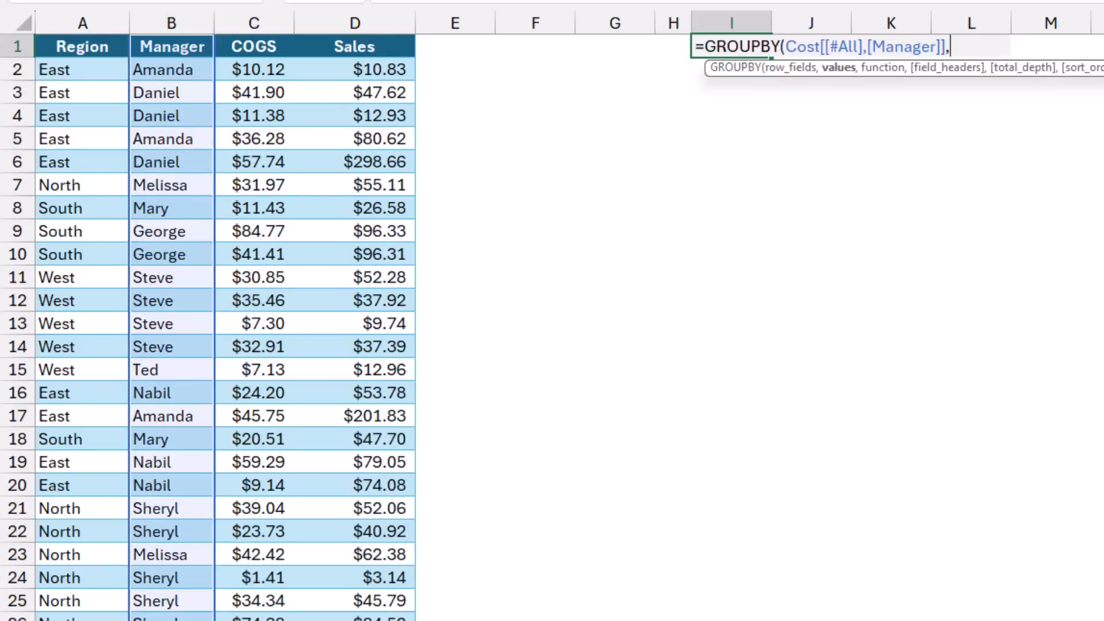
- Complete the GROUPBY formula with the Sales column, header included, as the values and SUM as the function
left_click(357, 36)
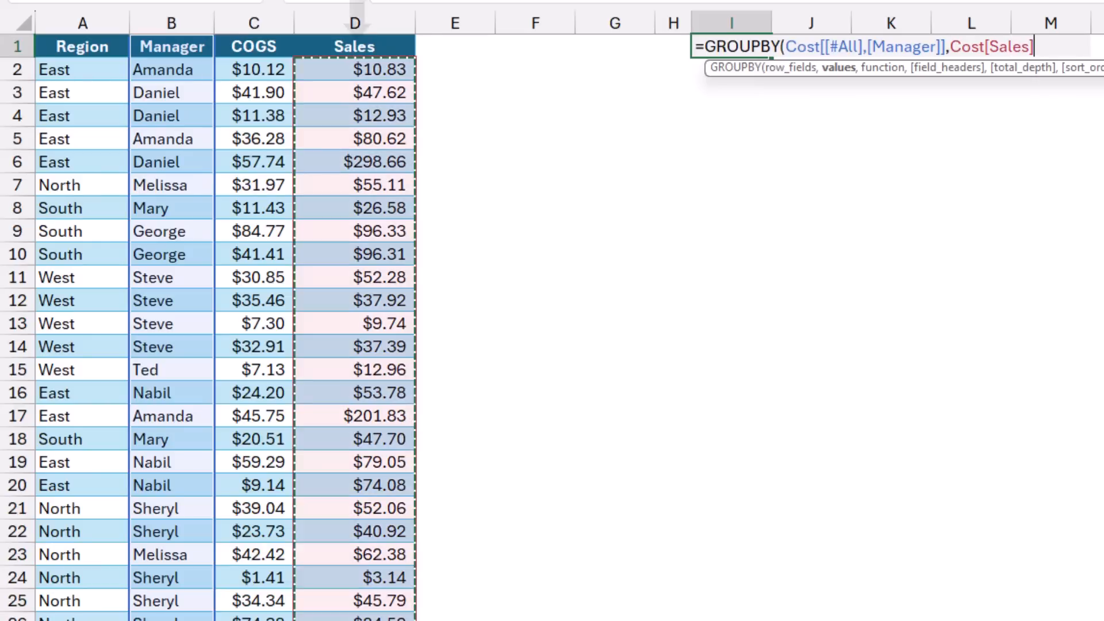
left_click(357, 34)
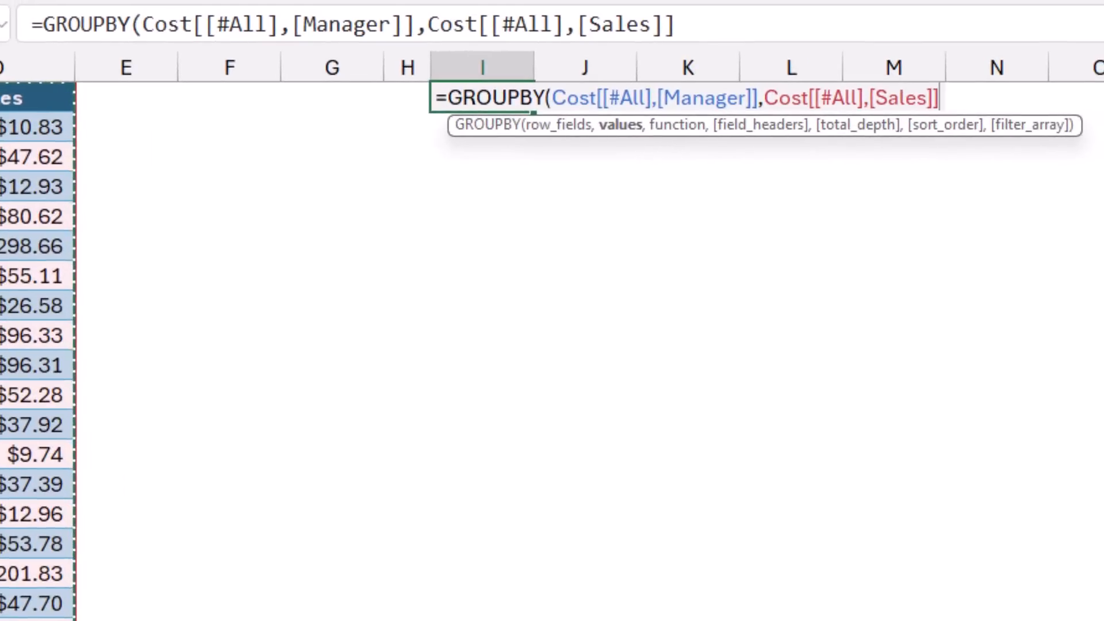
type(",Sum)")
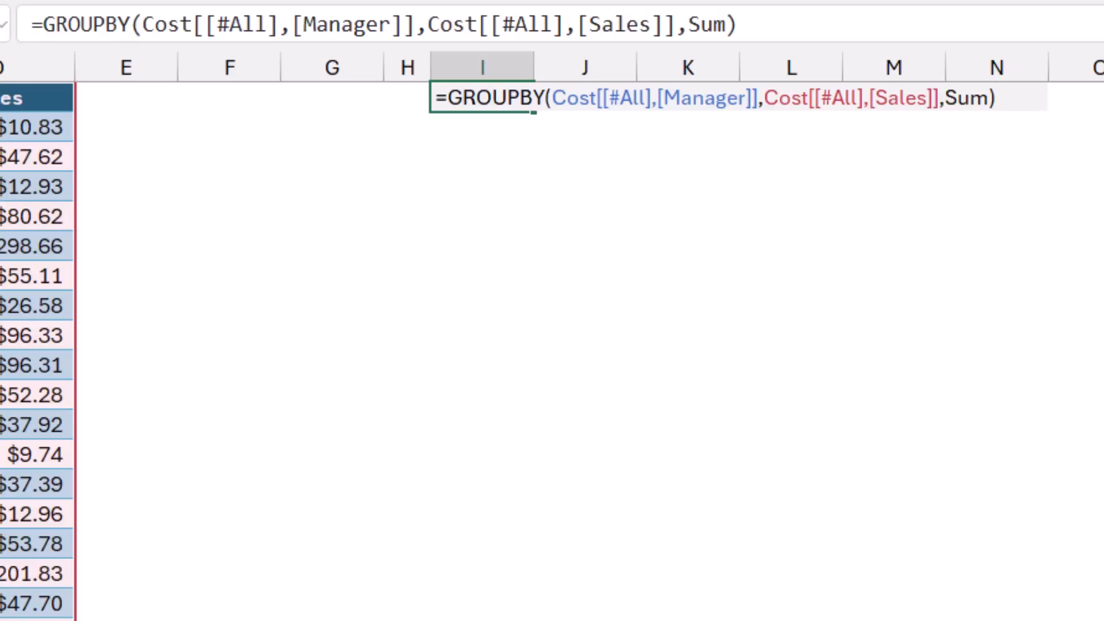
key("Return")
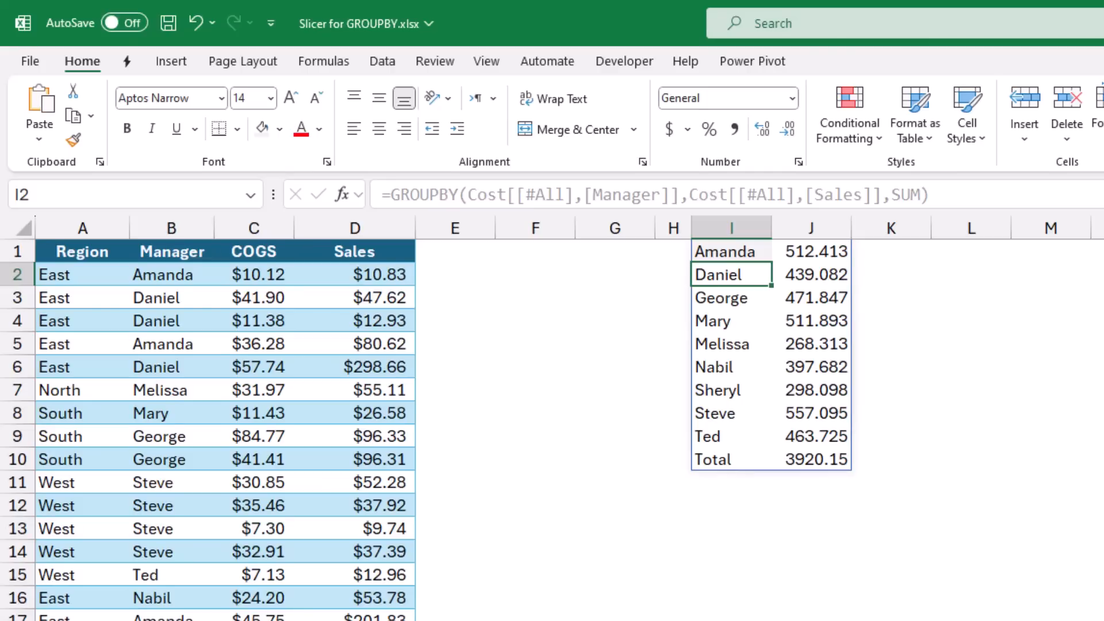
- Insert a Region slicer for the Cost table, place it over columns E to G and shorten it to fit its buttons
left_click(171, 298)
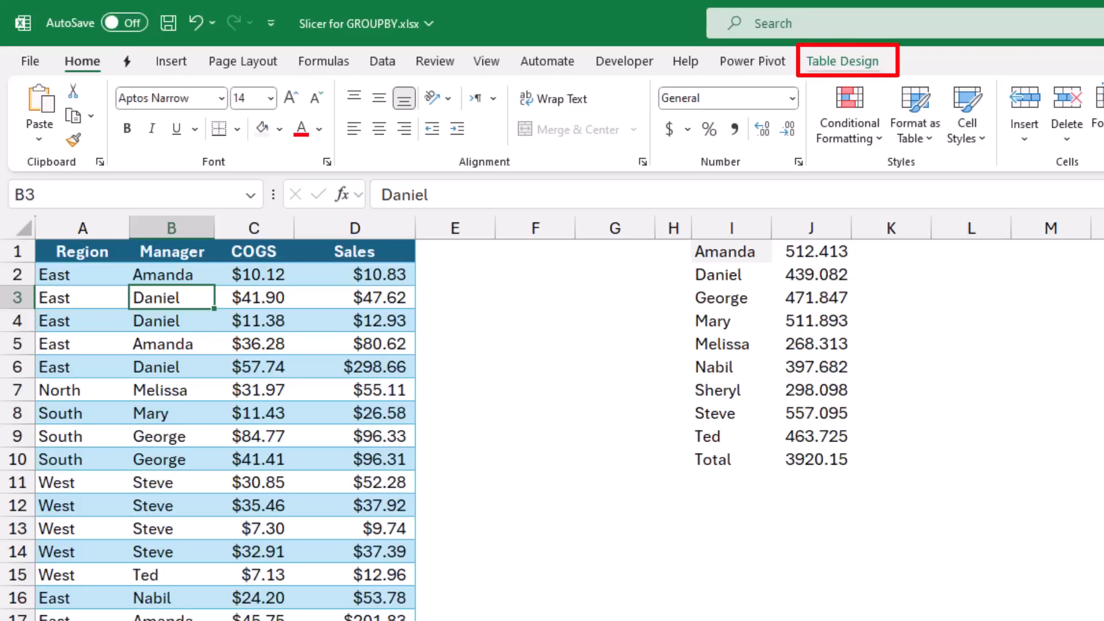
left_click(842, 62)
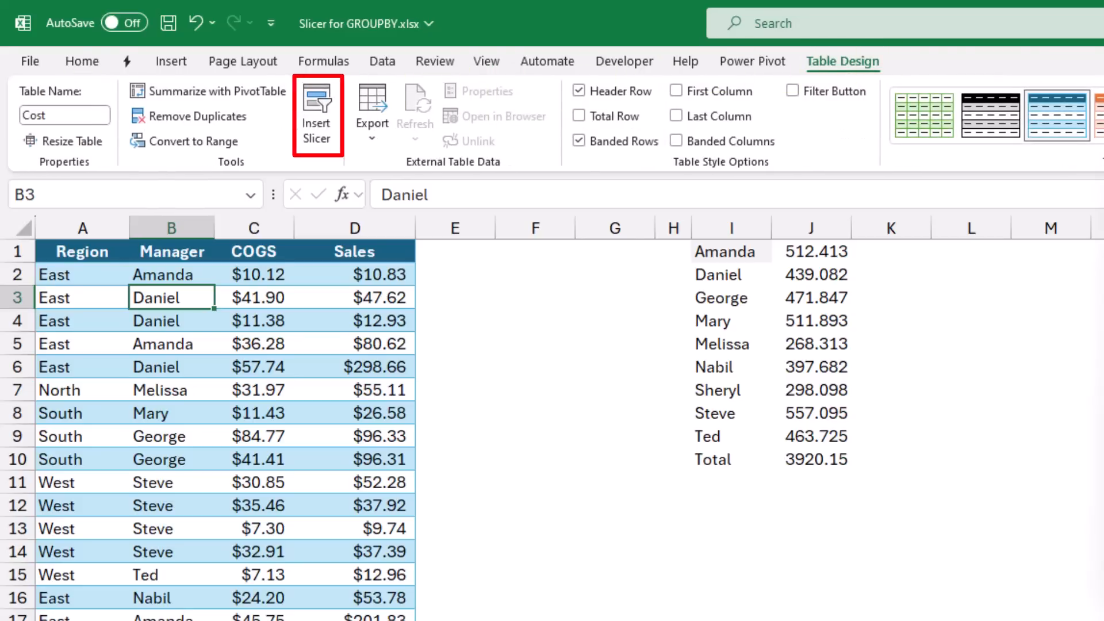
left_click(317, 115)
left_click_drag(899, 188, 729, 201)
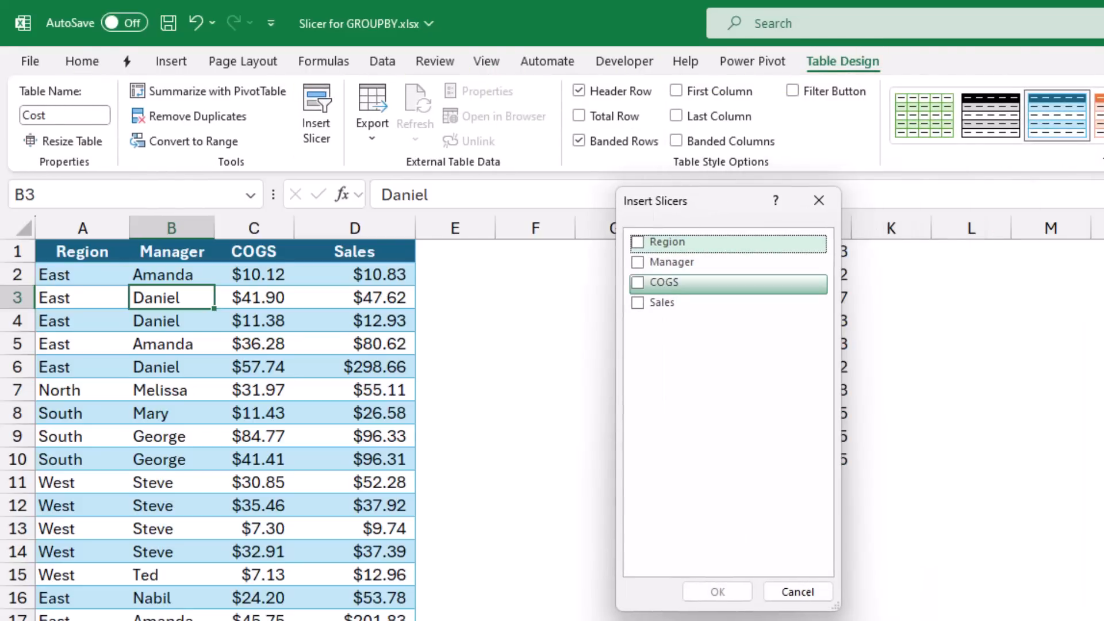
left_click(637, 242)
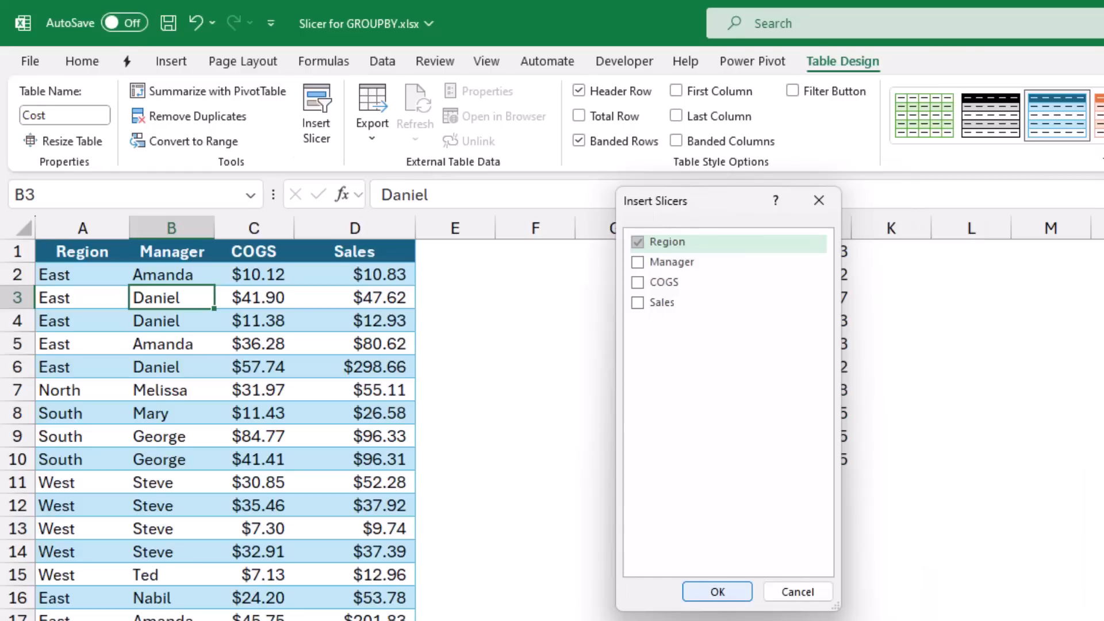
left_click(717, 592)
left_click_drag(943, 508, 560, 264)
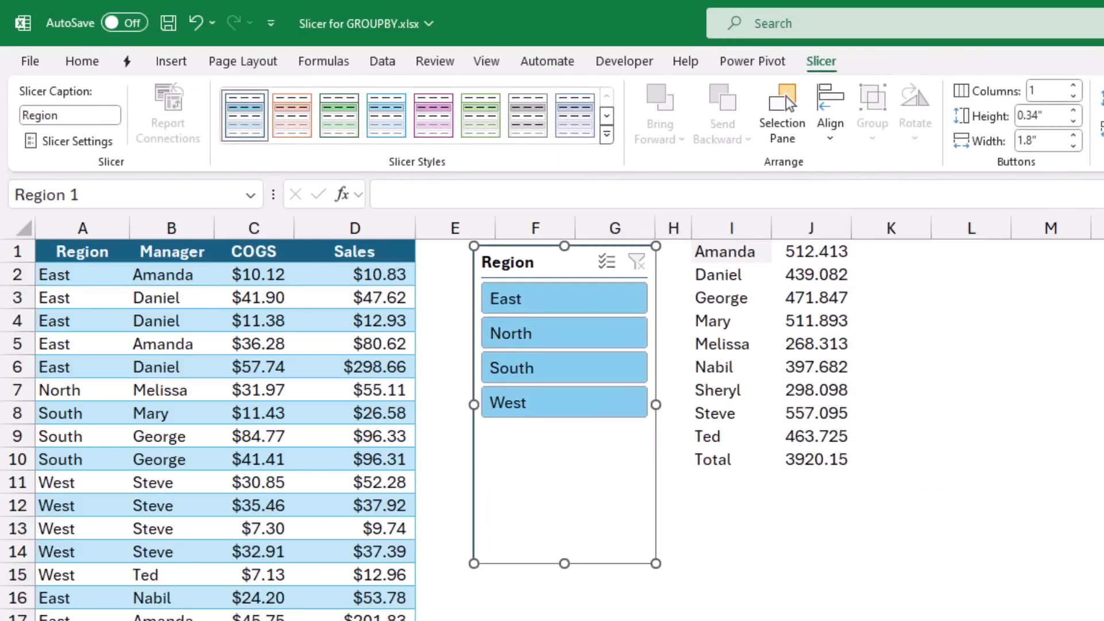
left_click_drag(565, 563, 565, 436)
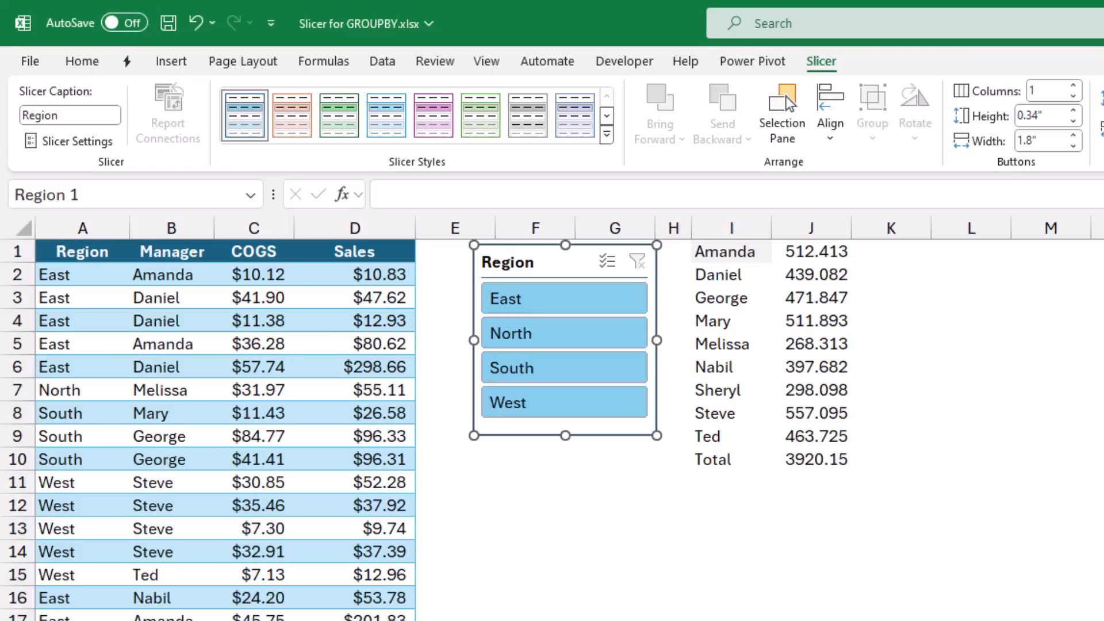
- Move the GROUPBY formula from cell I1 to cell I2 of the Slicer sheet
left_click(731, 251)
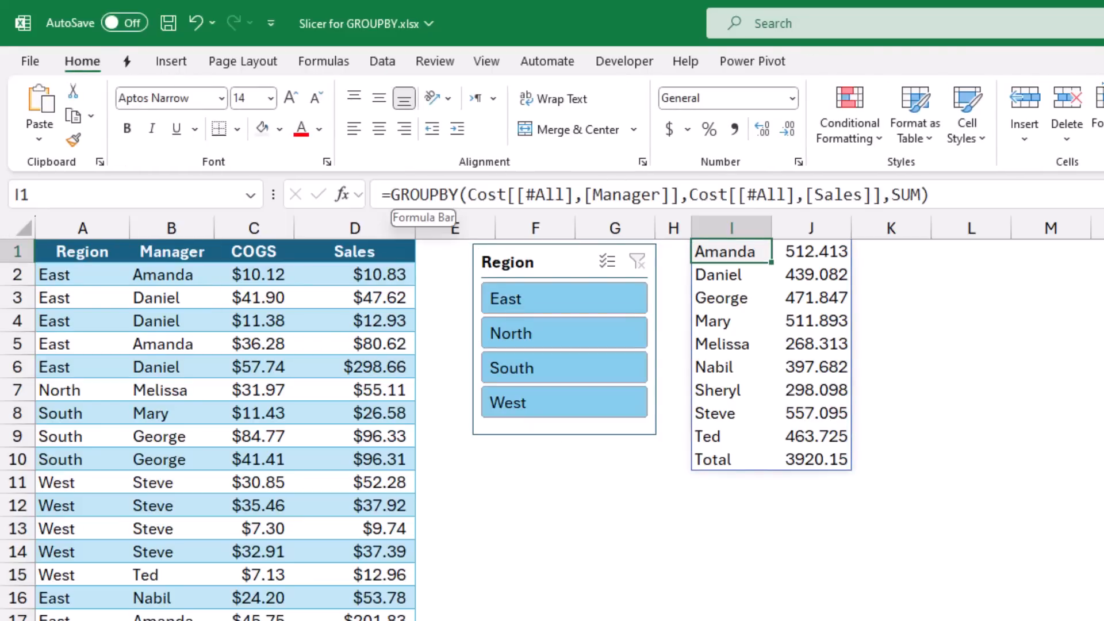
left_click_drag(383, 194, 930, 194)
key("ctrl+c")
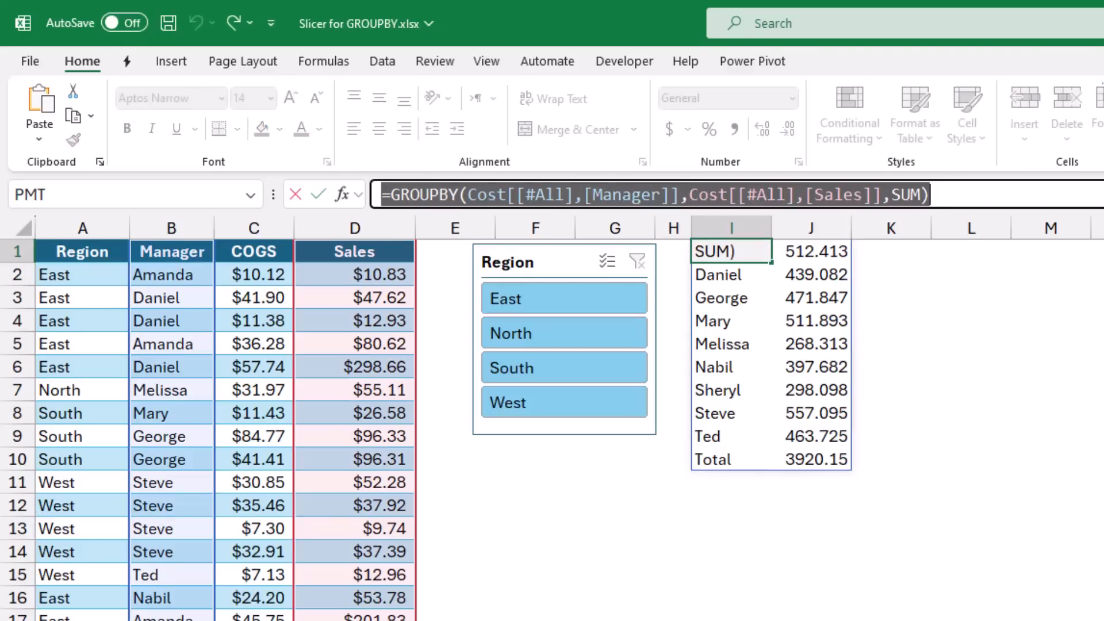
key("Escape")
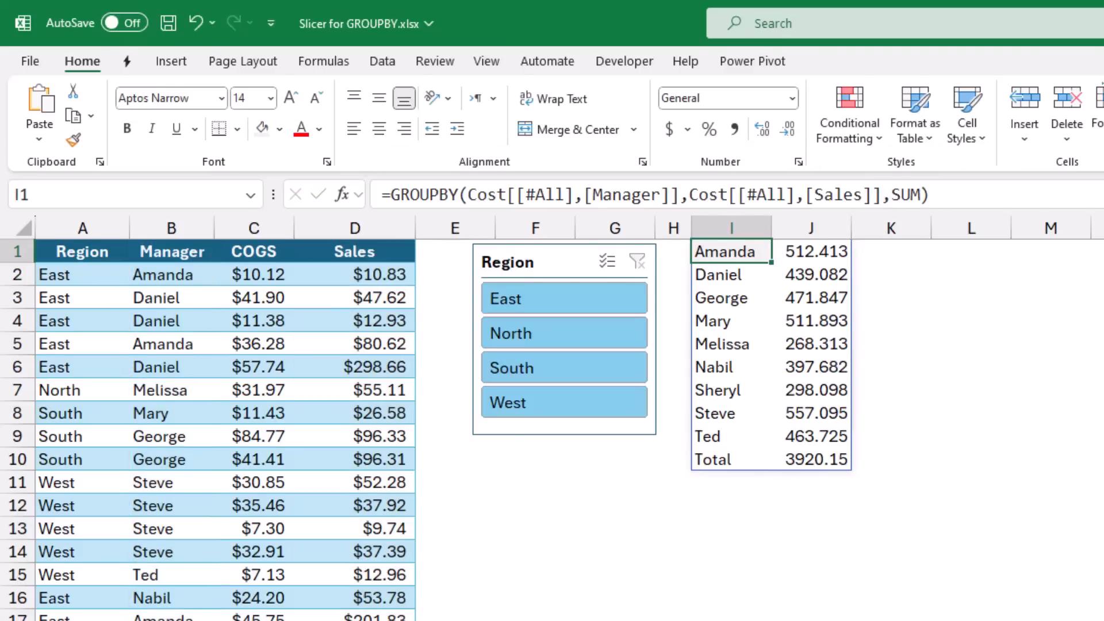
key("Delete")
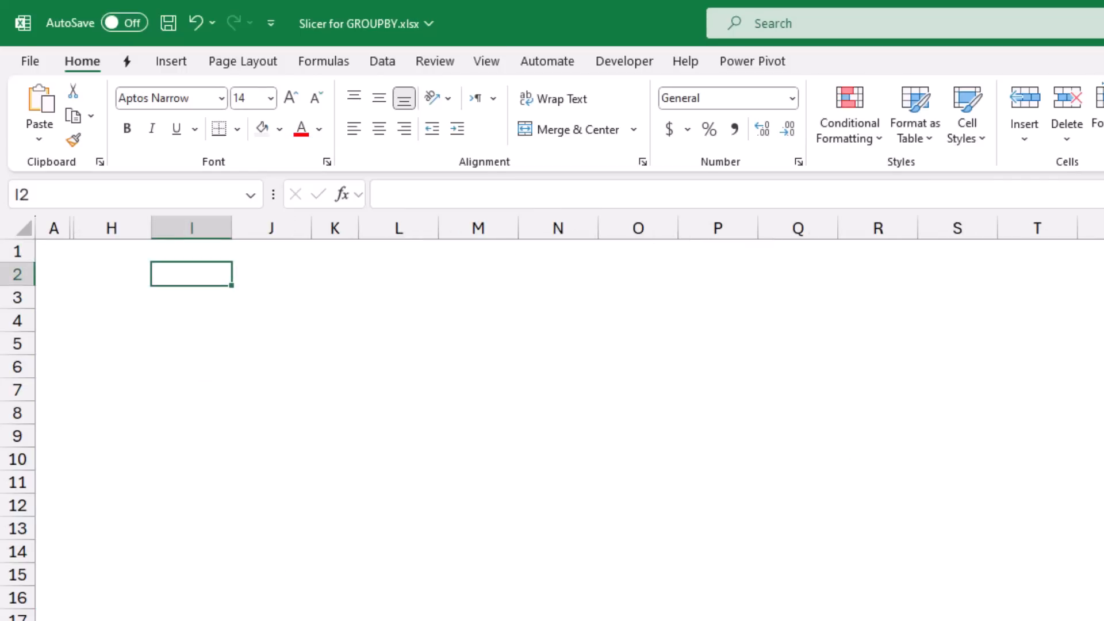
key("ctrl+v")
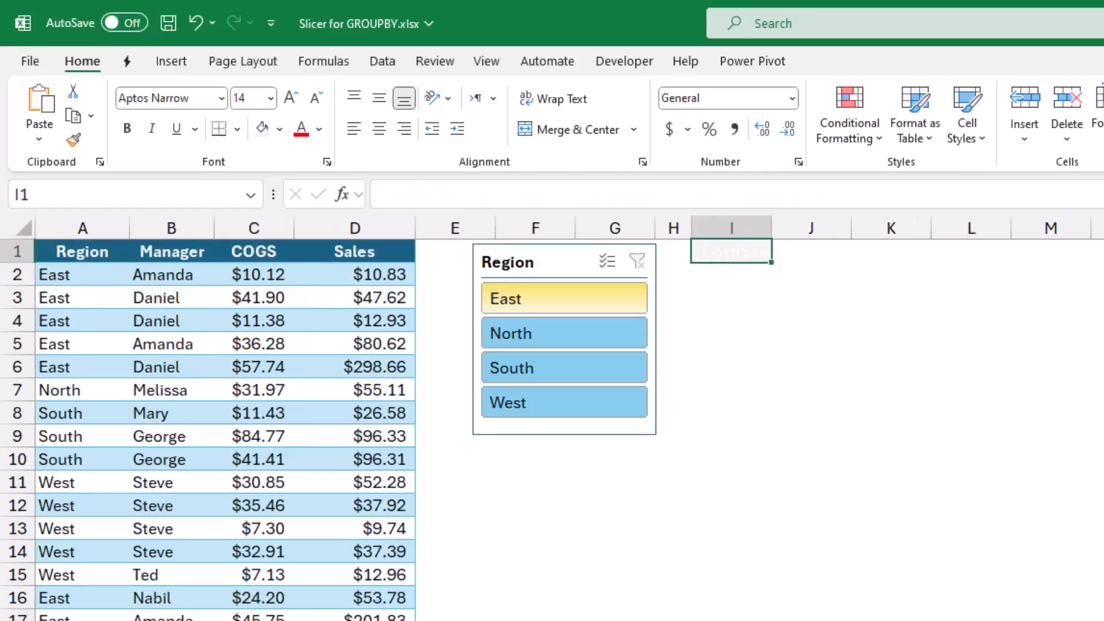
- Move the Region slicer from the data sheet to cell L2 of the Slicer sheet, beside the GROUPBY results
left_click(541, 262)
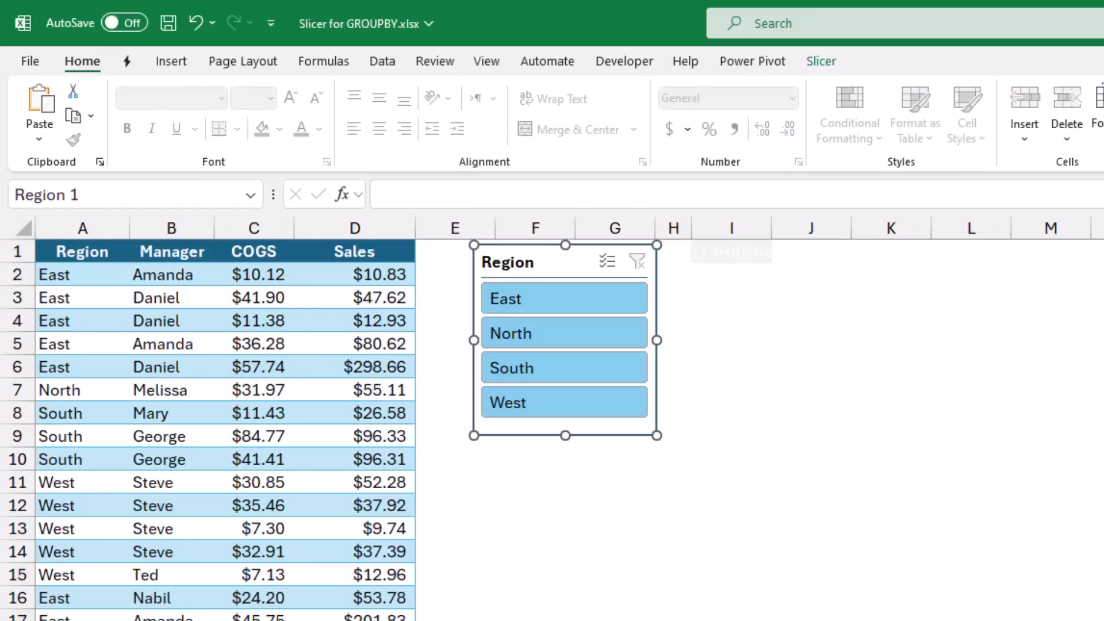
key("Delete")
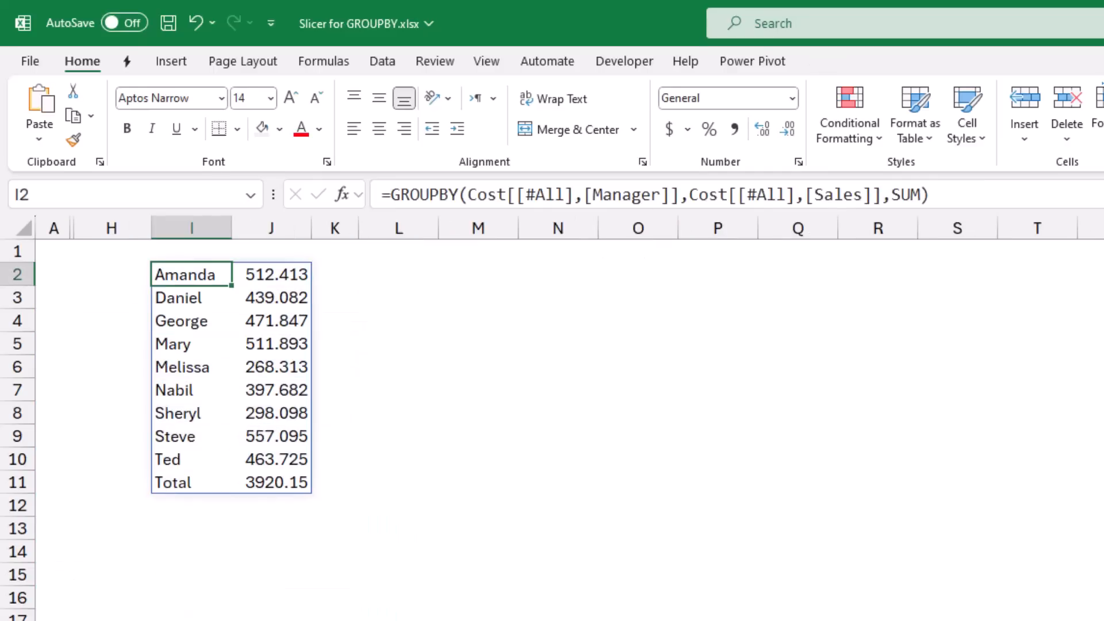
left_click(398, 275)
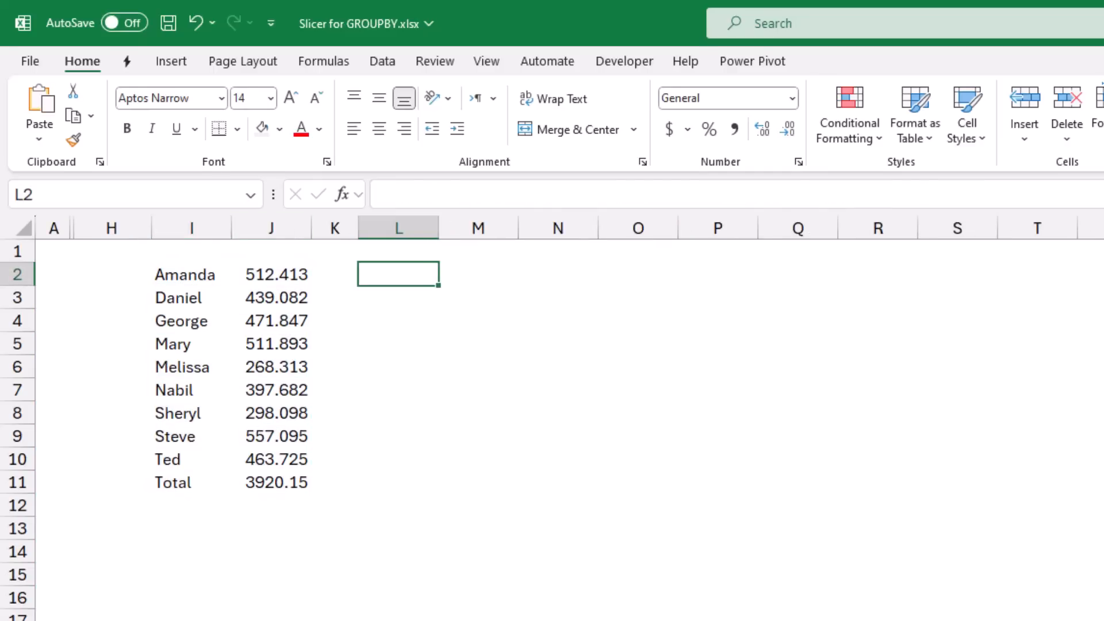
key("ctrl+v")
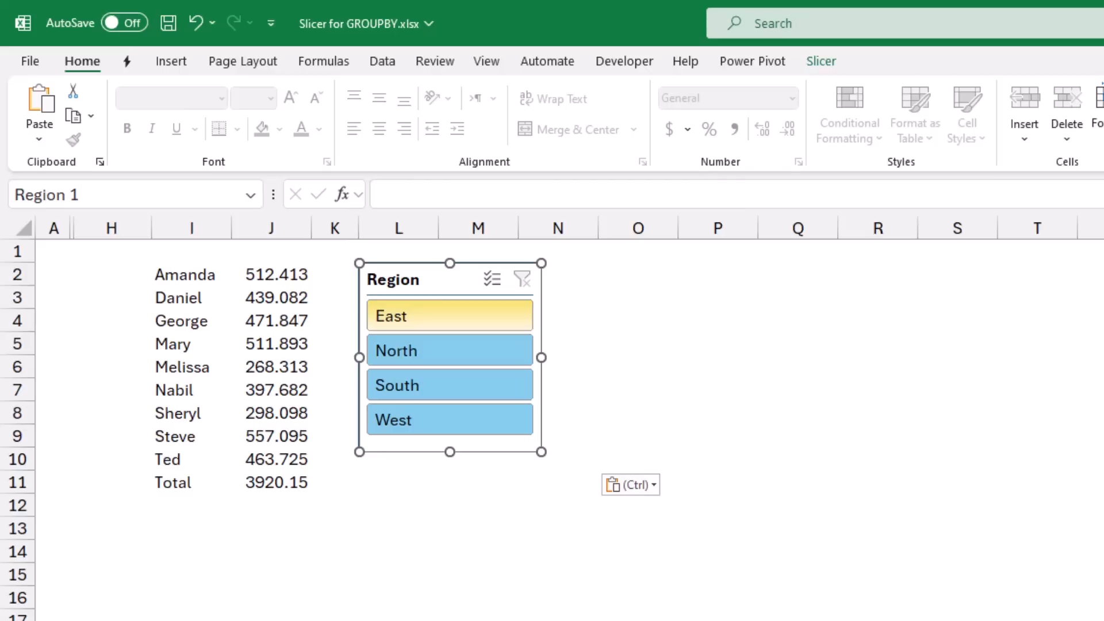
- Try filtering the GROUPBY results by East and by South with the Region slicer, and clear the filter
left_click(449, 316)
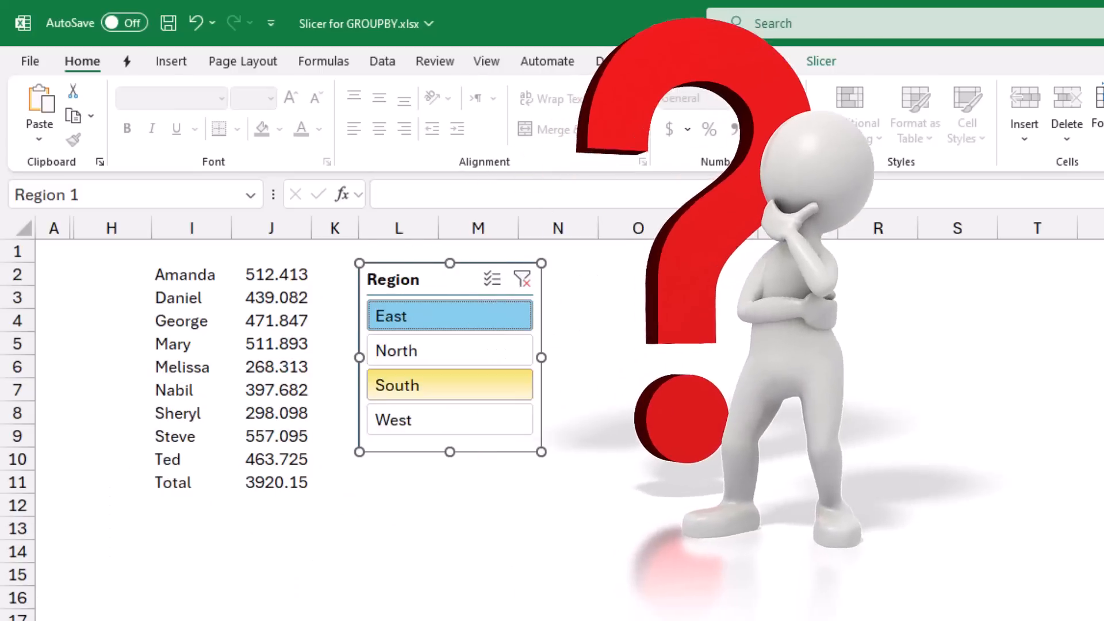
left_click(449, 385)
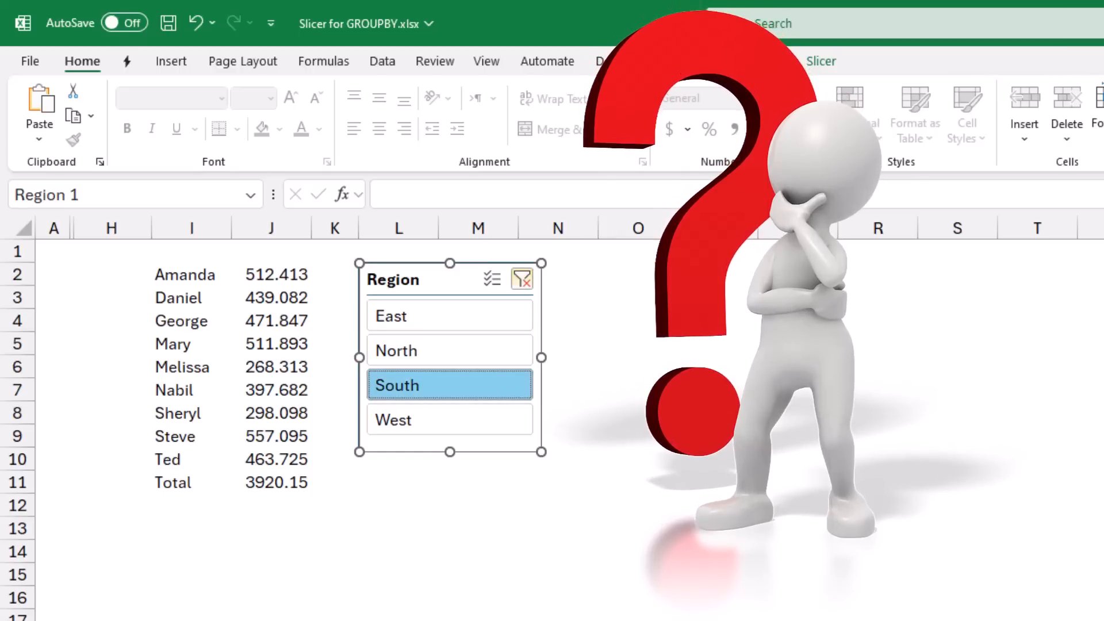
left_click(521, 279)
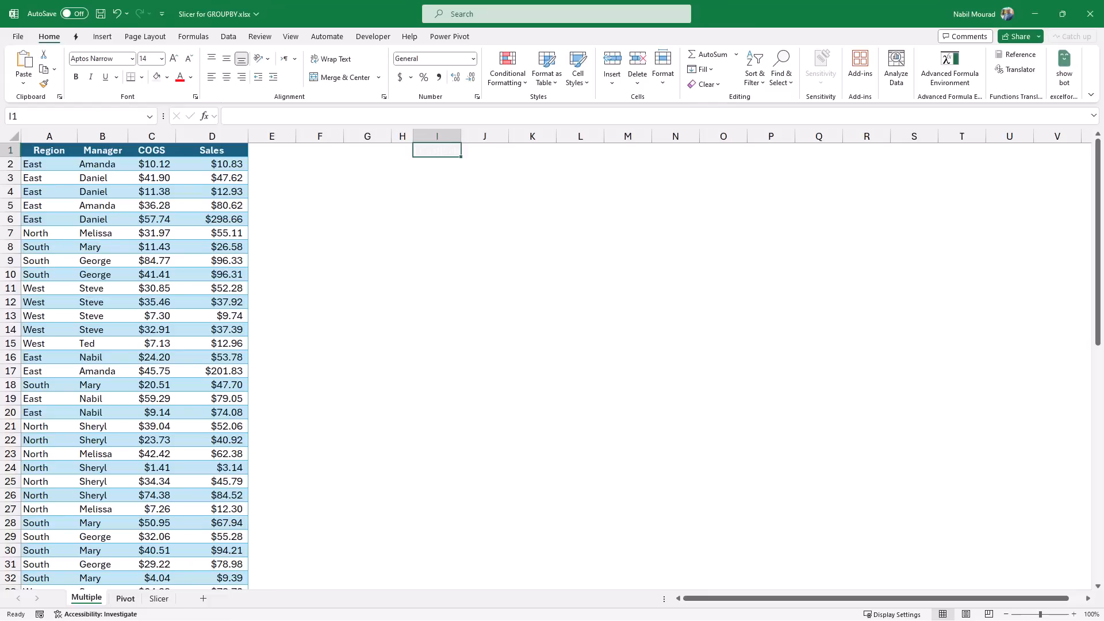
- Unhide the hidden columns between A and H on the Slicer sheet
left_click(159, 599)
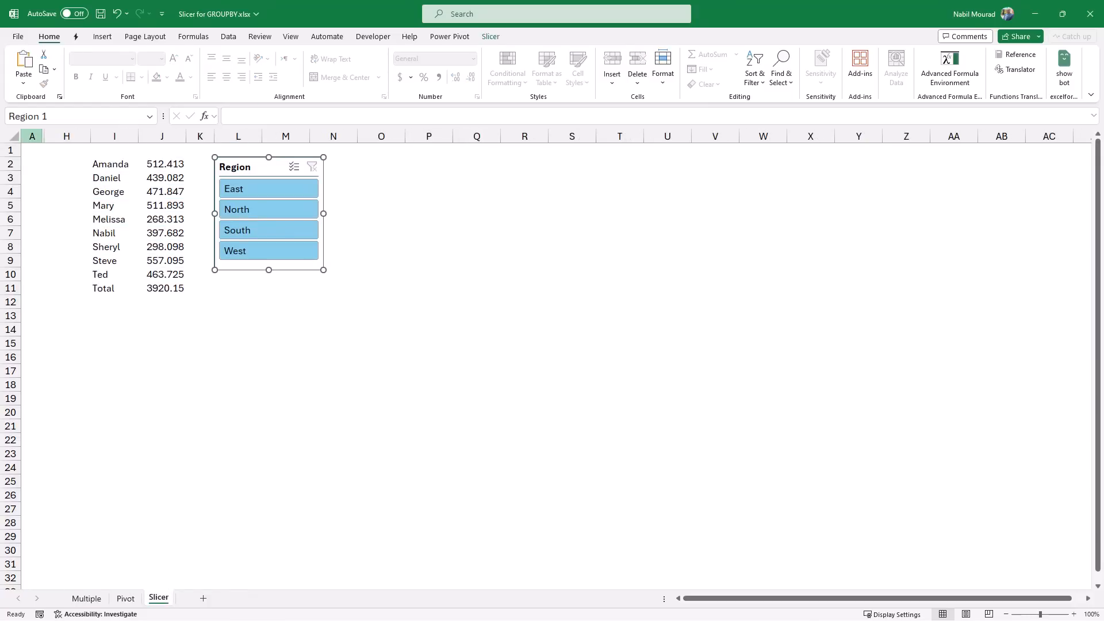
left_click_drag(32, 136, 68, 136)
right_click(67, 137)
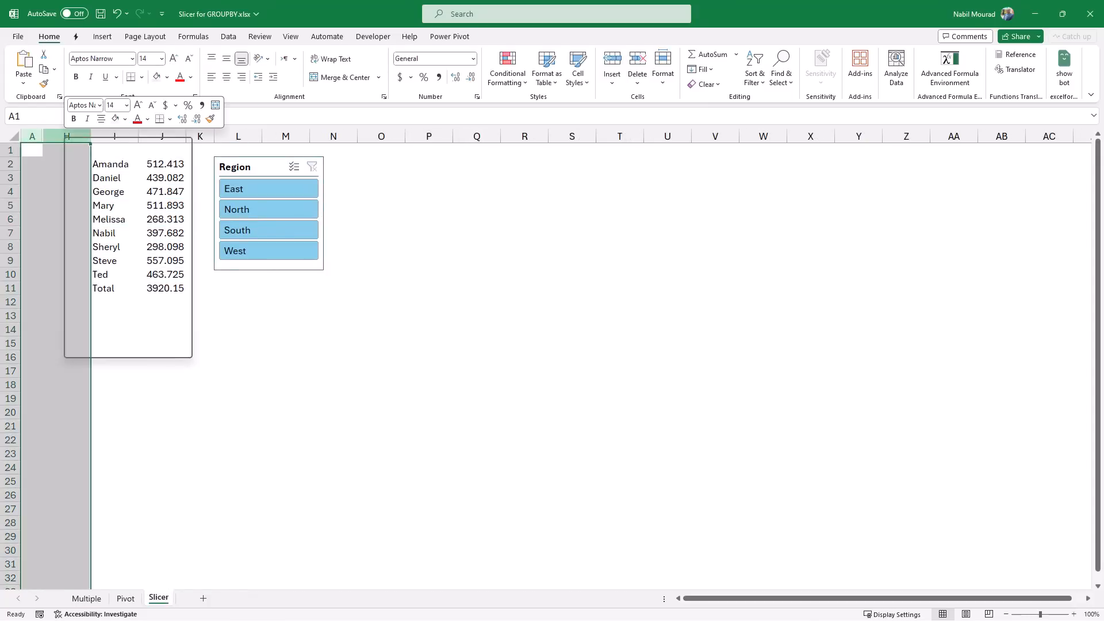
left_click(99, 365)
- Start a MAP formula in cell D2 with the Region column of the Cost table, Cost[Region], as its array
left_click(166, 163)
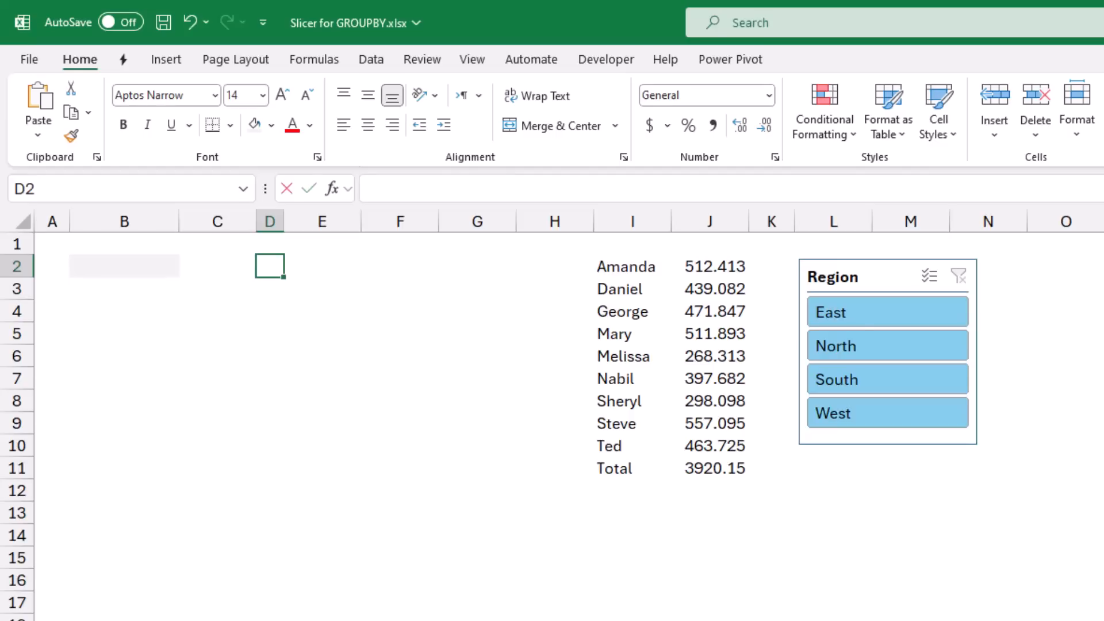
type("=map")
key("Tab")
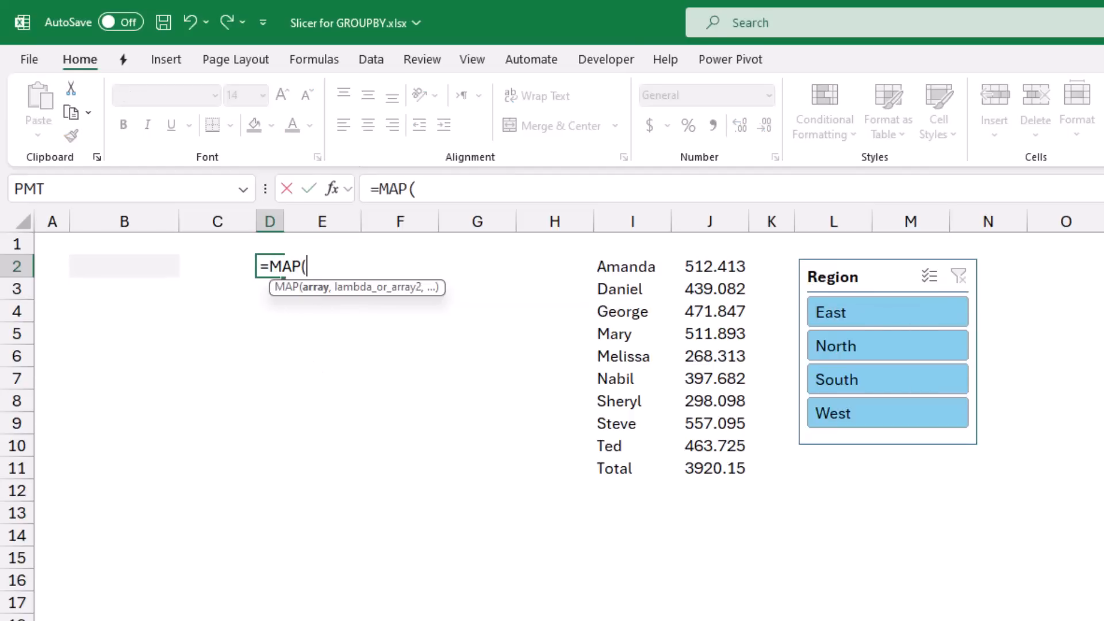
type("cost")
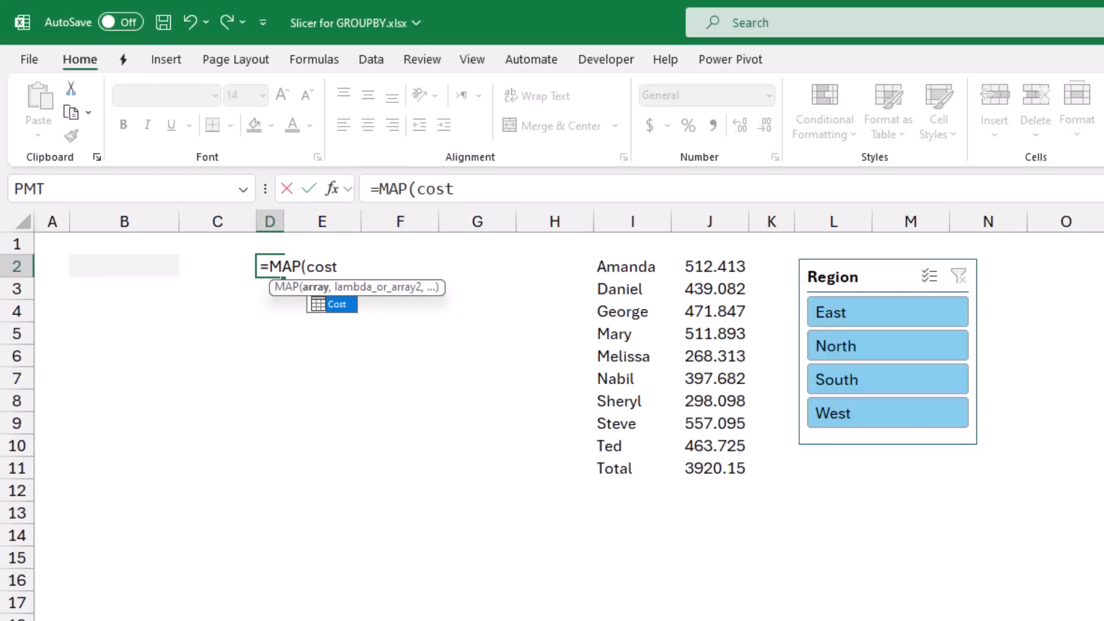
key("Tab")
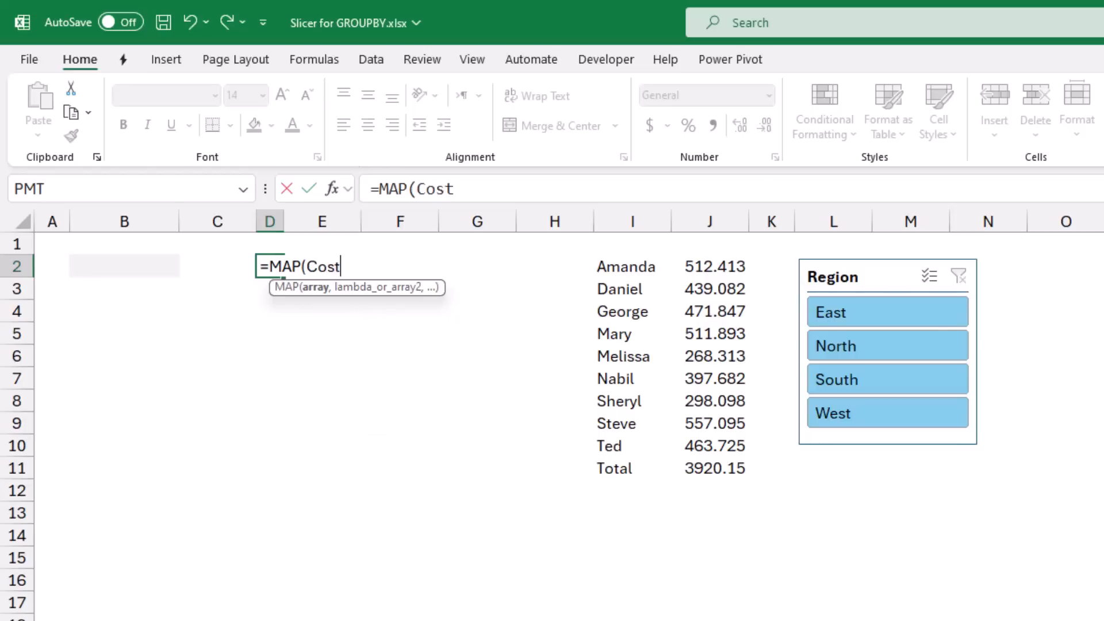
type("[")
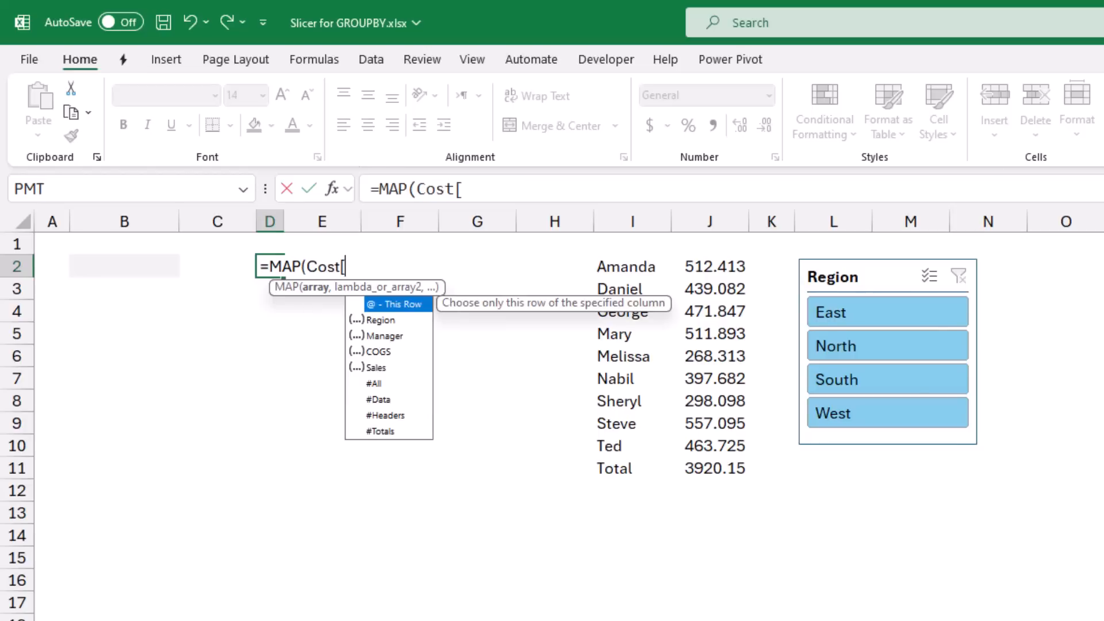
key("Down")
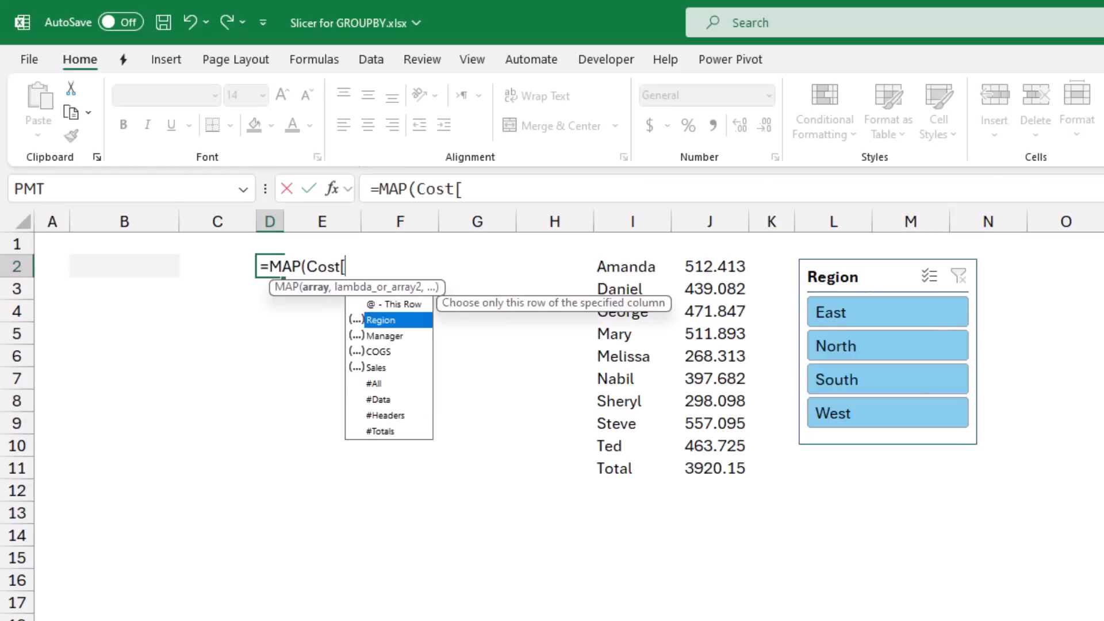
key("Tab")
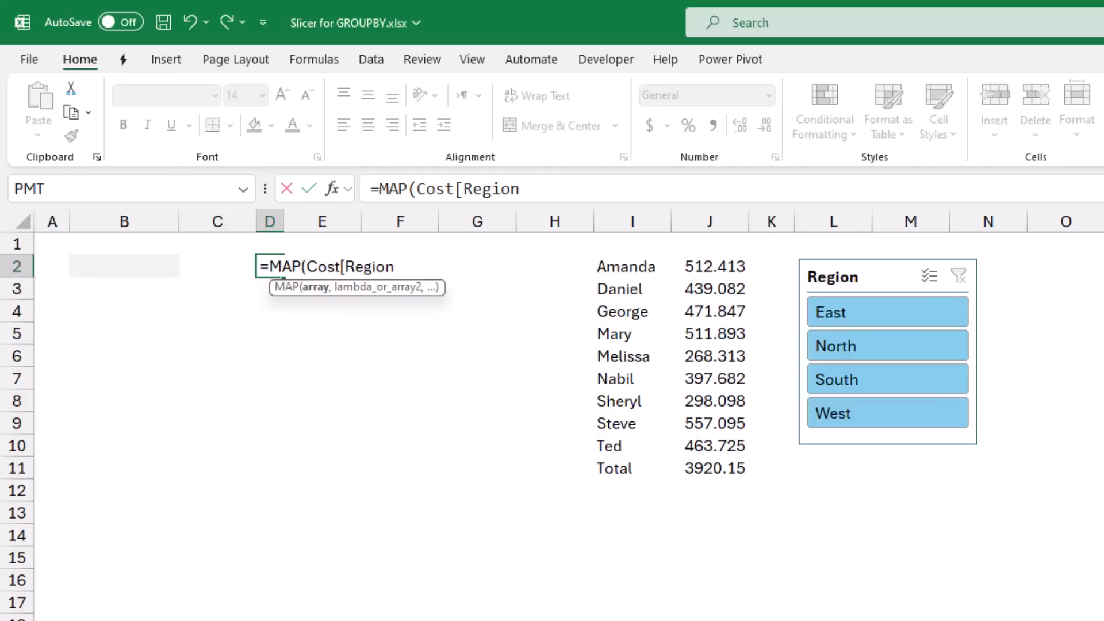
type("]")
- Add a LAMBDA with the parameter x as the second argument of the MAP formula
type(",")
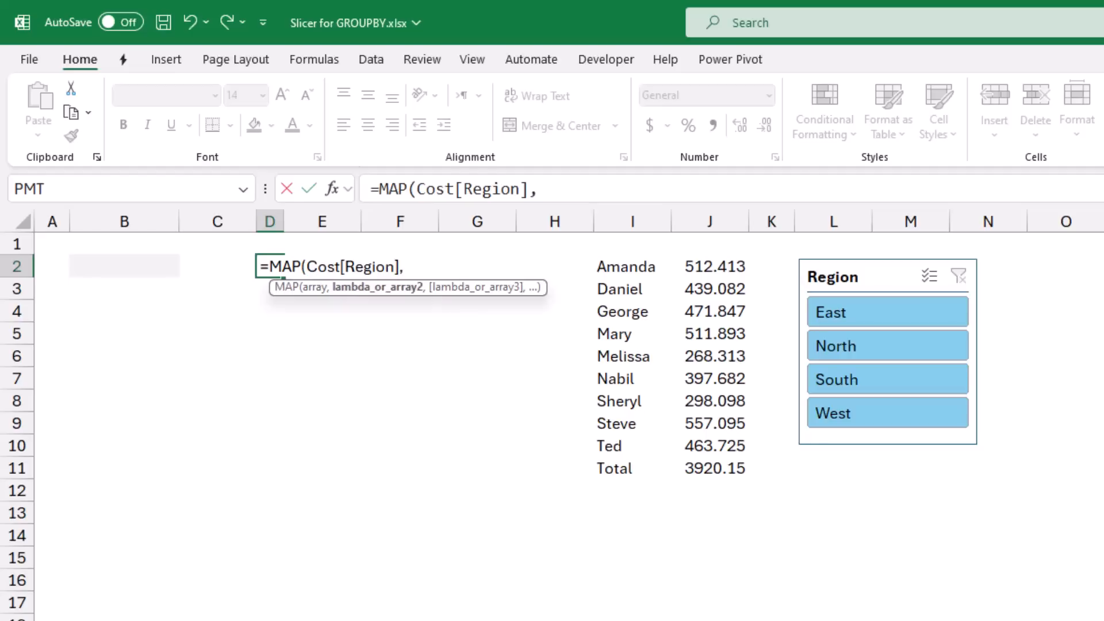
type("lambd")
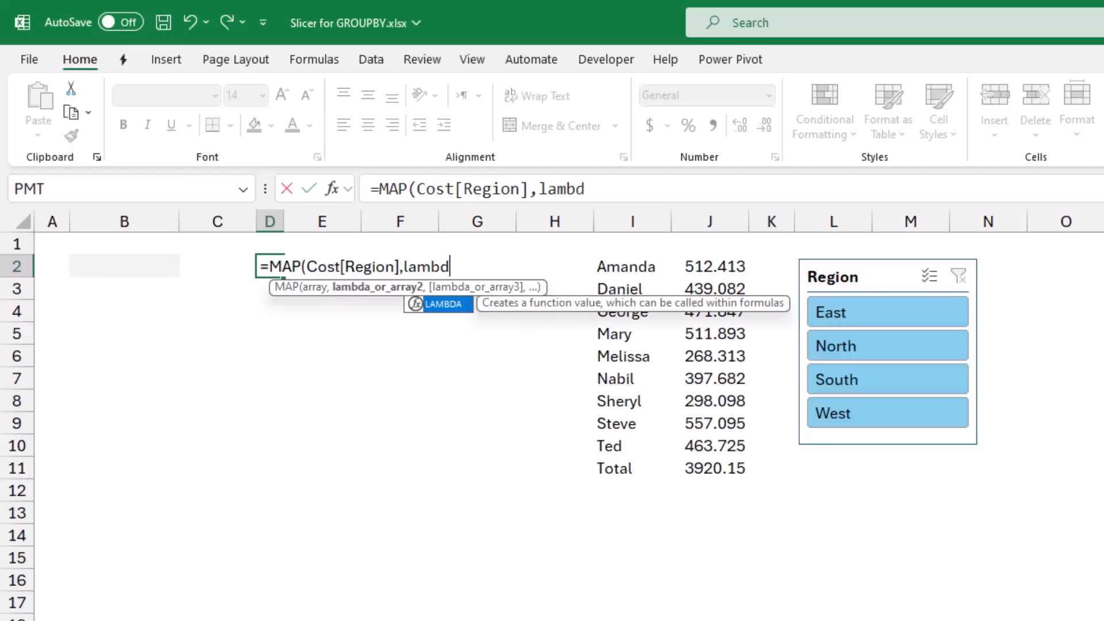
key("Tab")
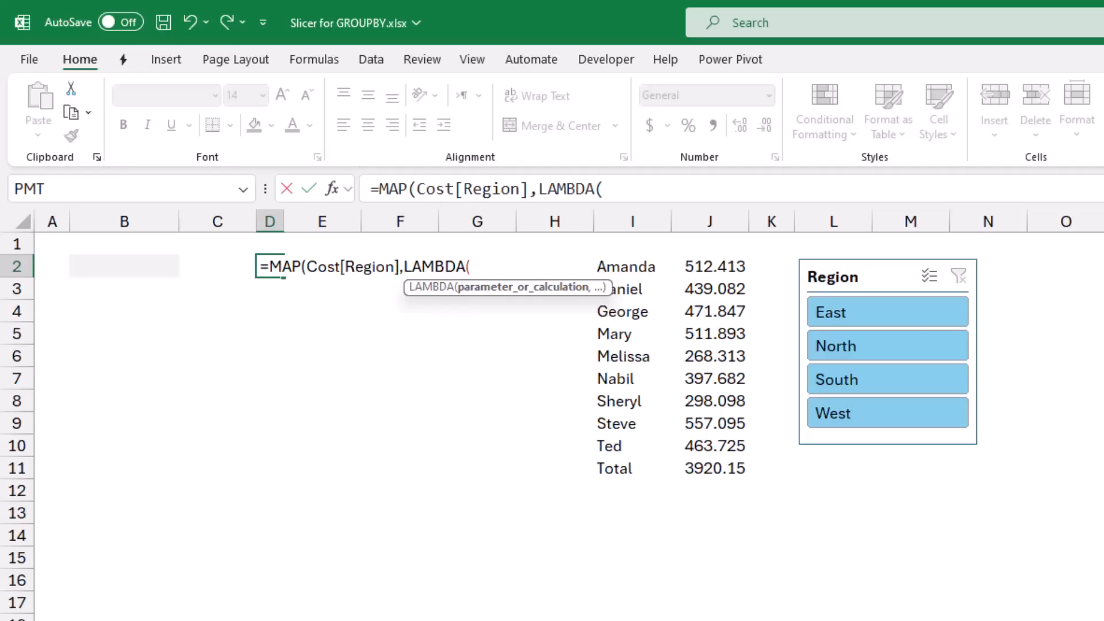
type("x,")
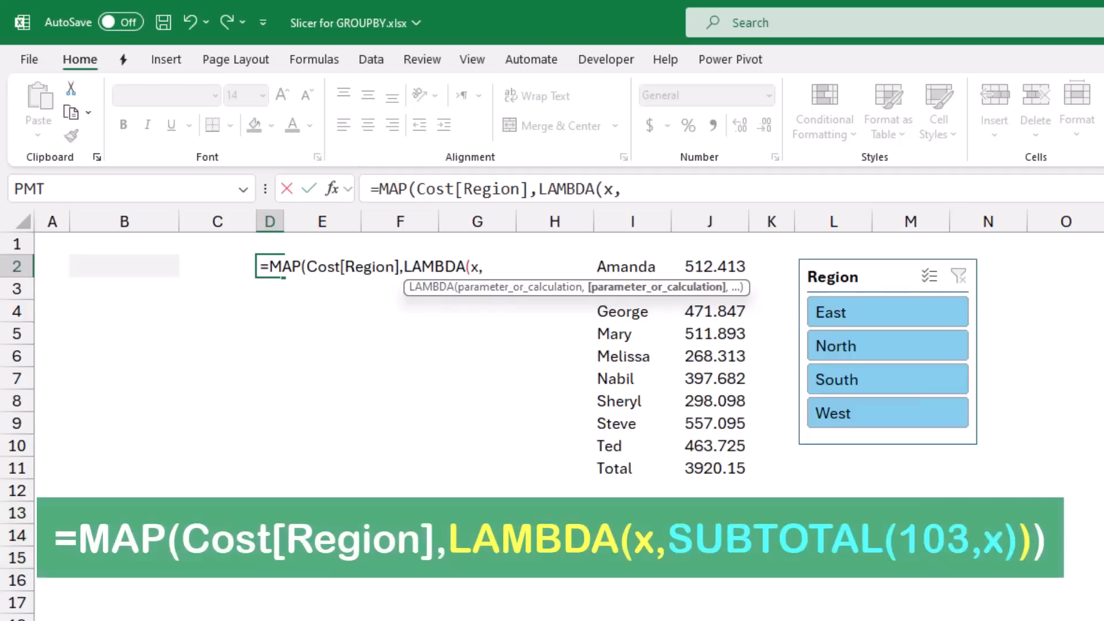
- Use SUBTOTAL(103,x), the COUNTA option, as the LAMBDA calculation, and enter the completed formula in D2
type("subto")
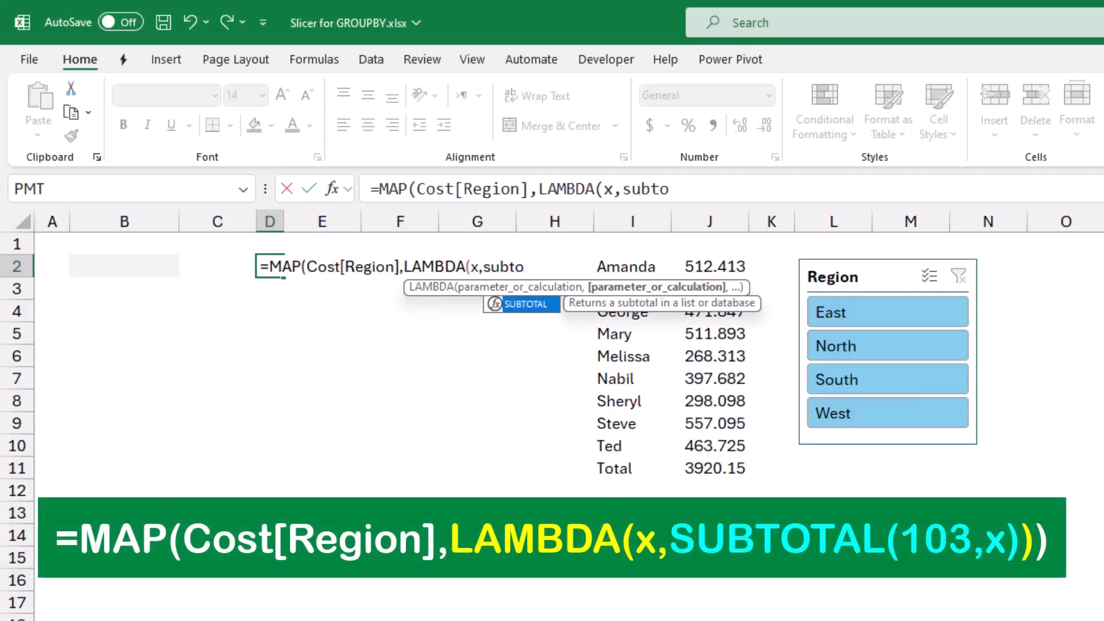
key("Tab")
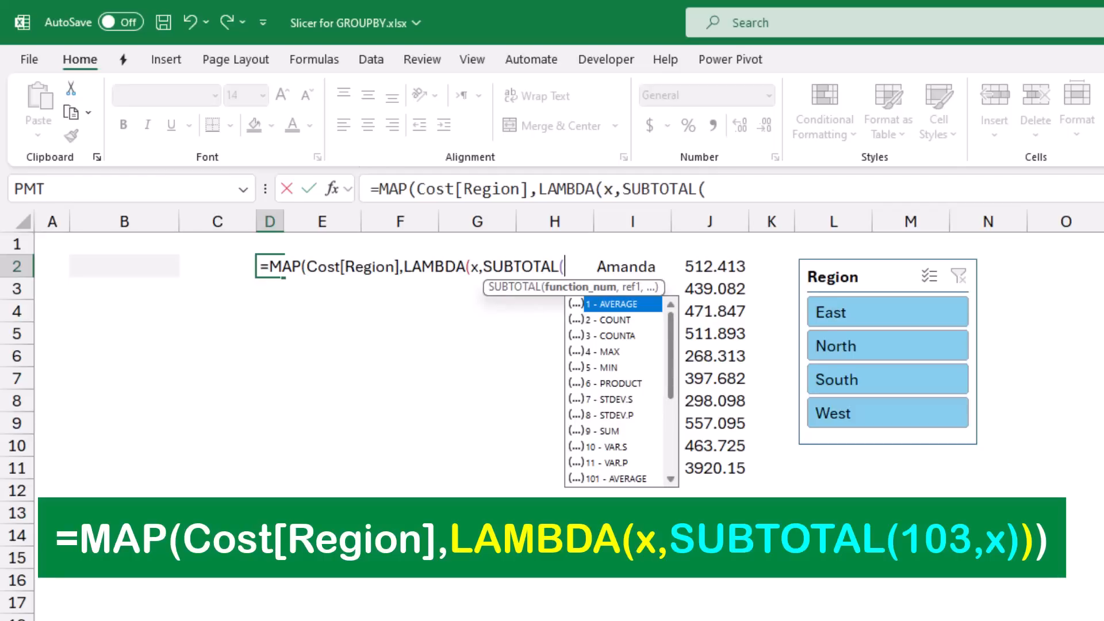
scroll(614, 391, "down", 4)
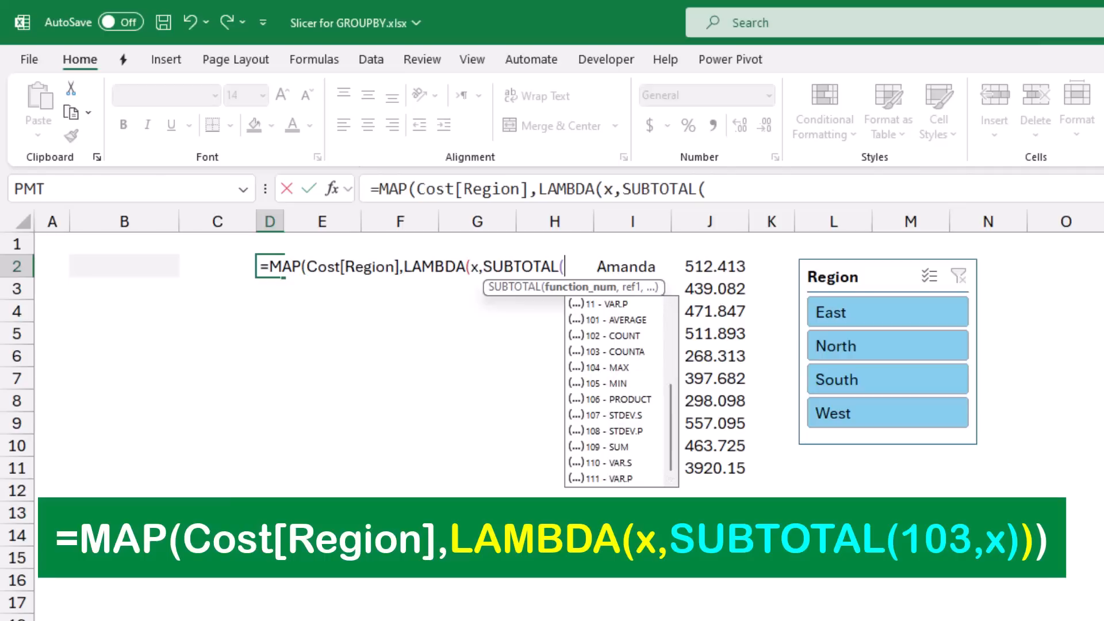
left_click(623, 352)
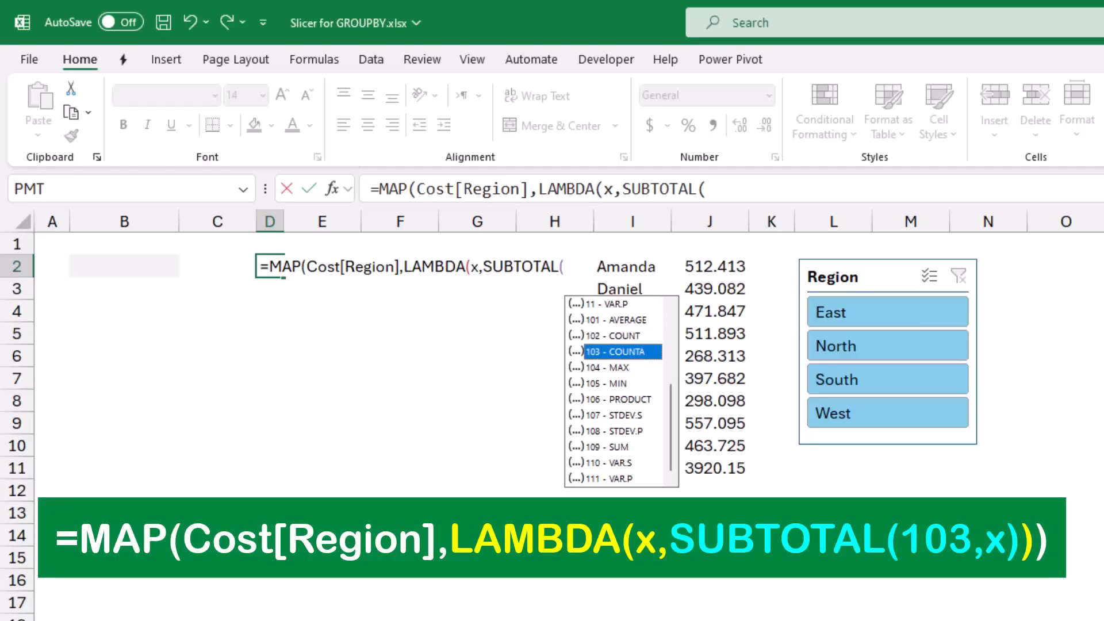
key("Tab")
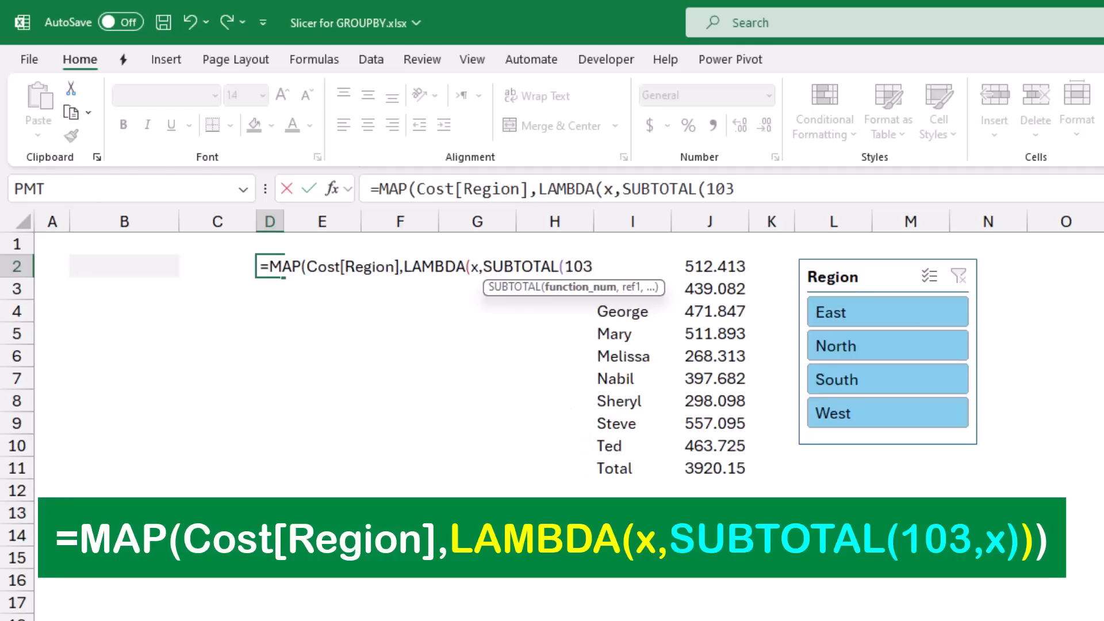
type(",")
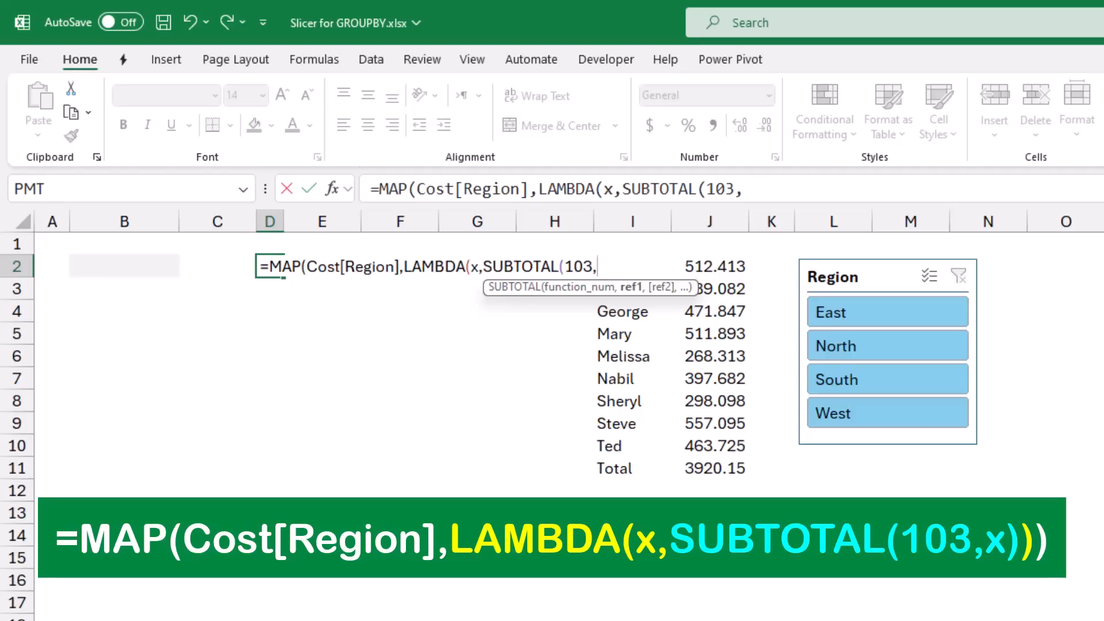
type("x")
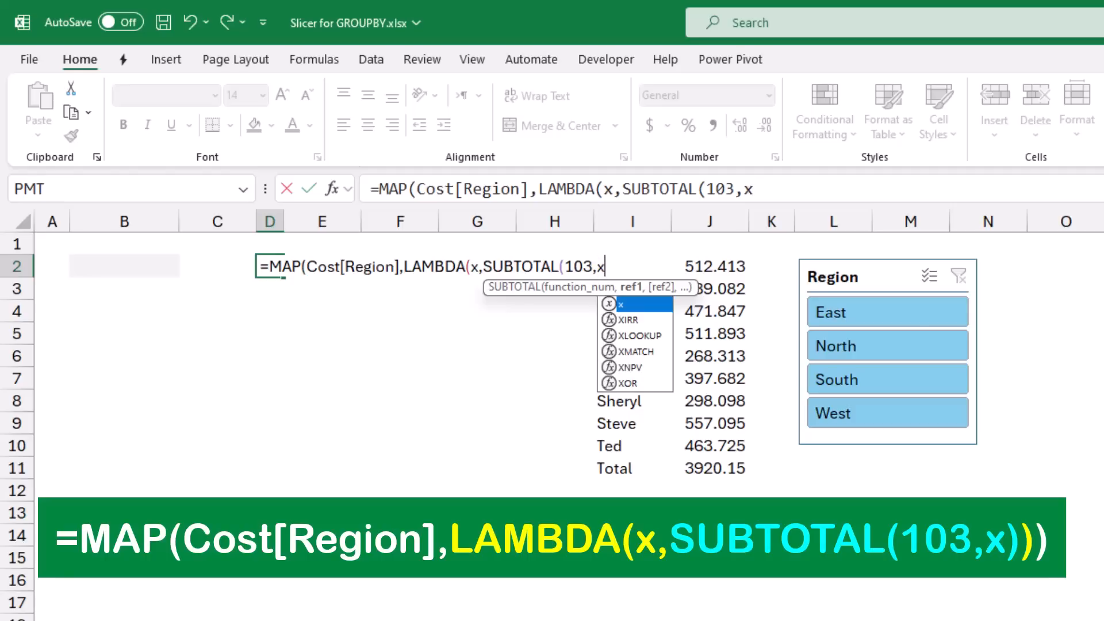
type(")")
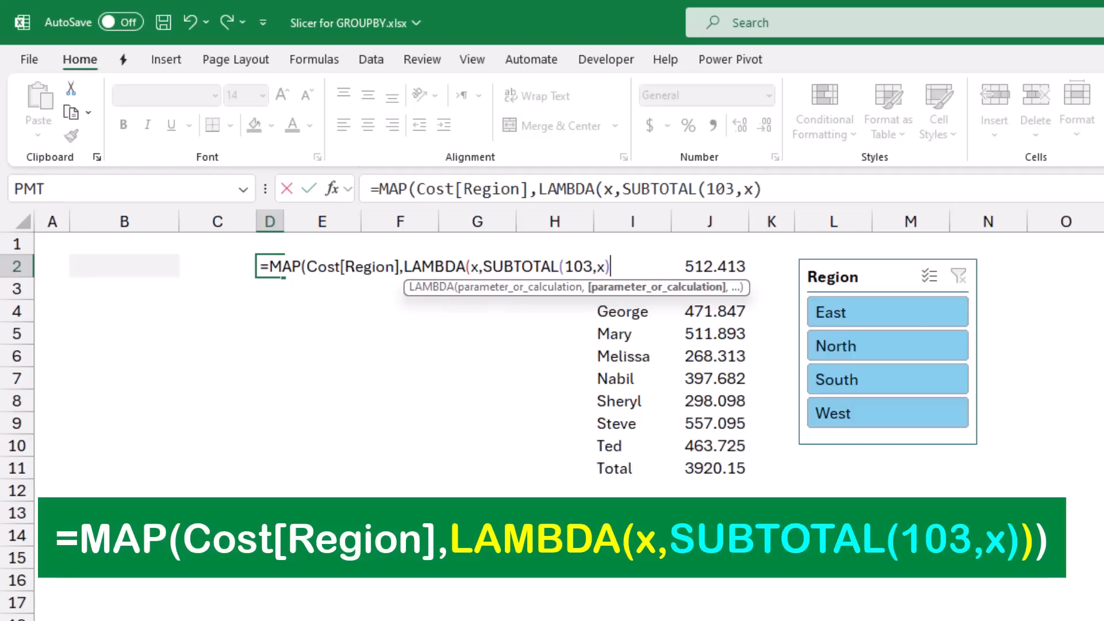
type("))")
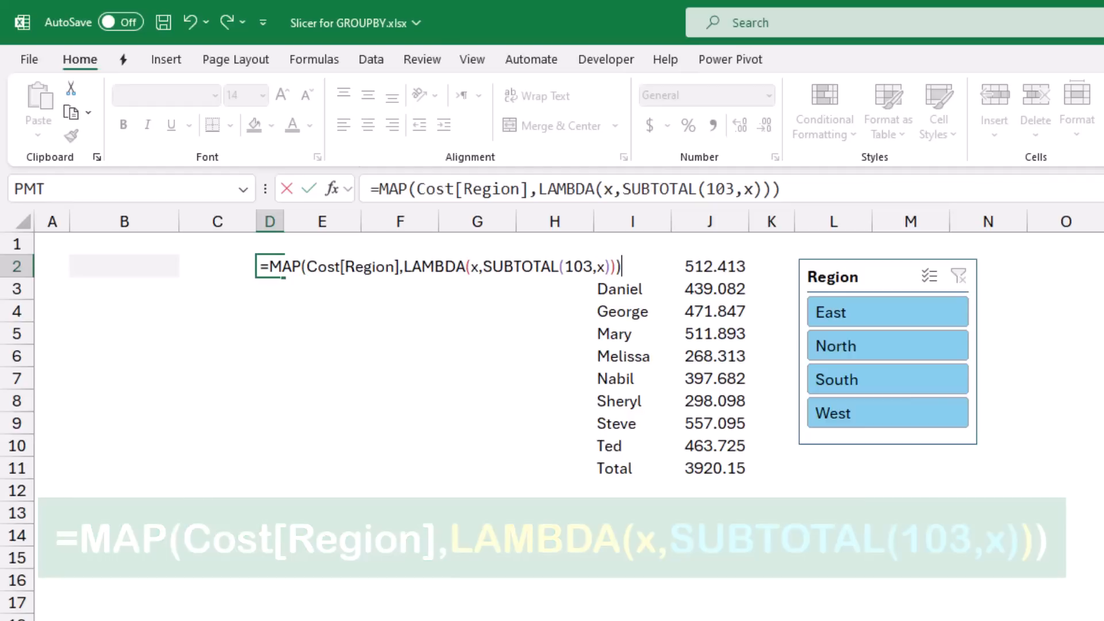
key("Return")
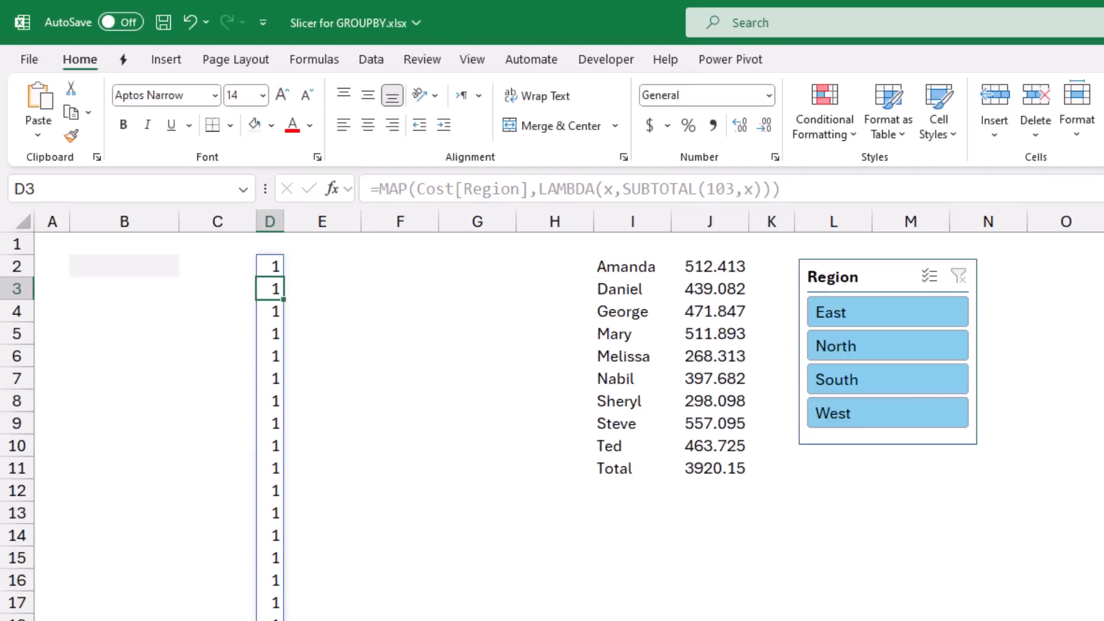
- Move the Region slicer over columns F to H, and filter it by North and after that by East
left_click_drag(863, 276, 425, 281)
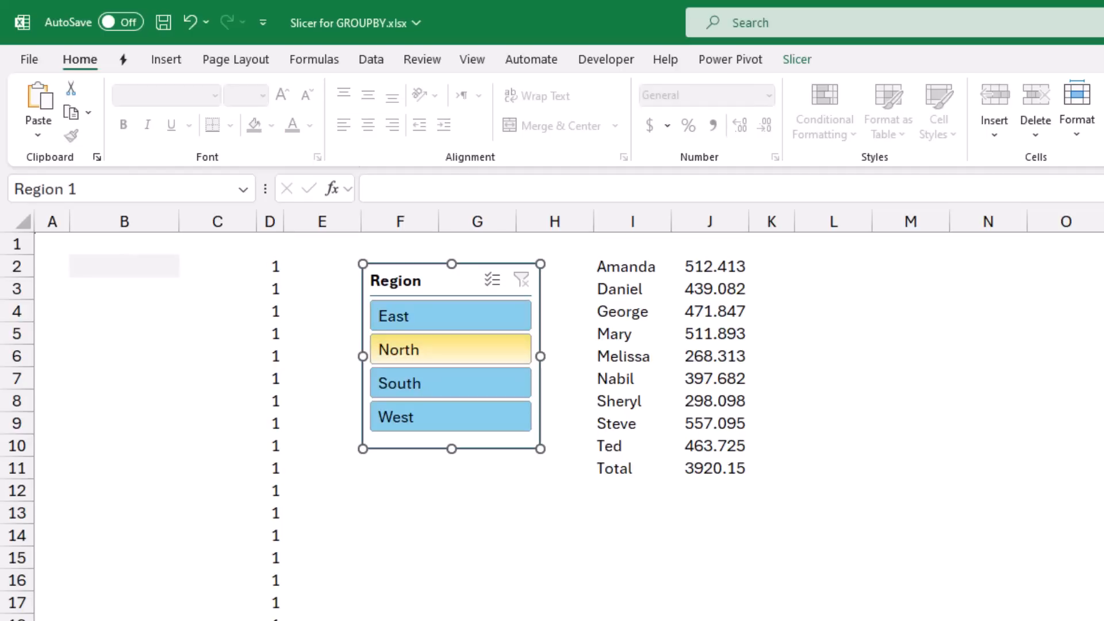
left_click(451, 350)
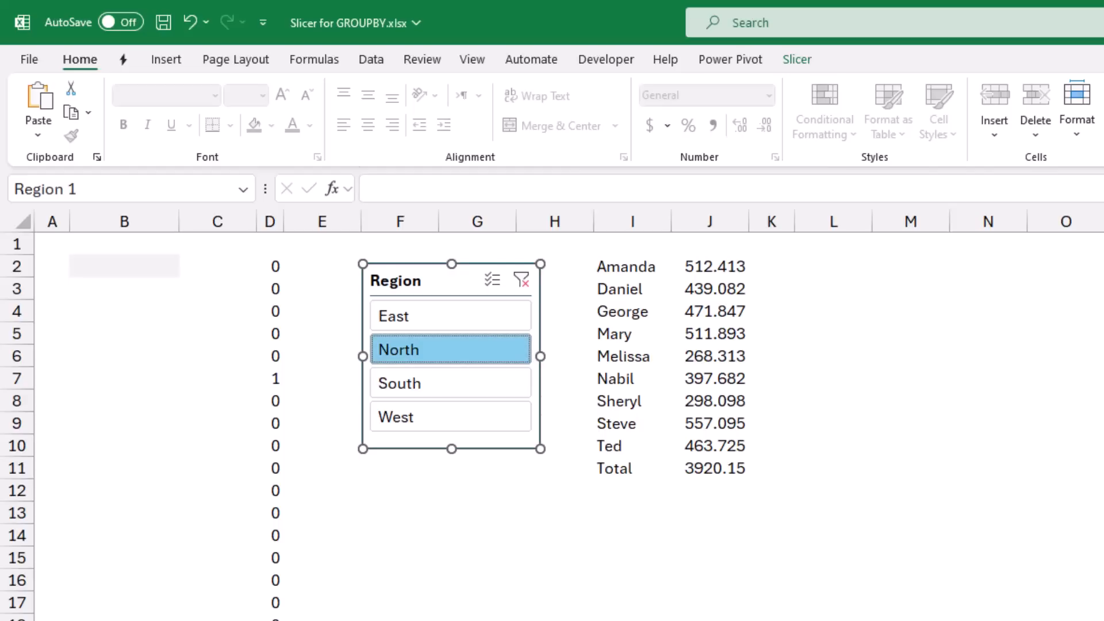
left_click(450, 316)
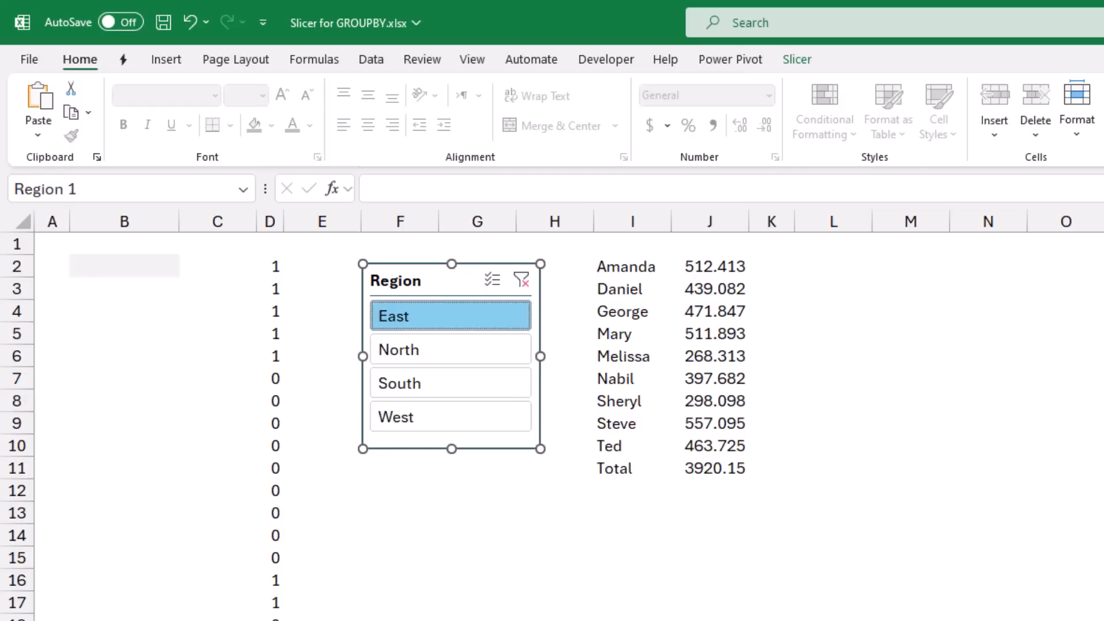
- Copy the MAP formula without its equals sign from D2 into the displayed Office Clipboard, and clear the cell
left_click(269, 267)
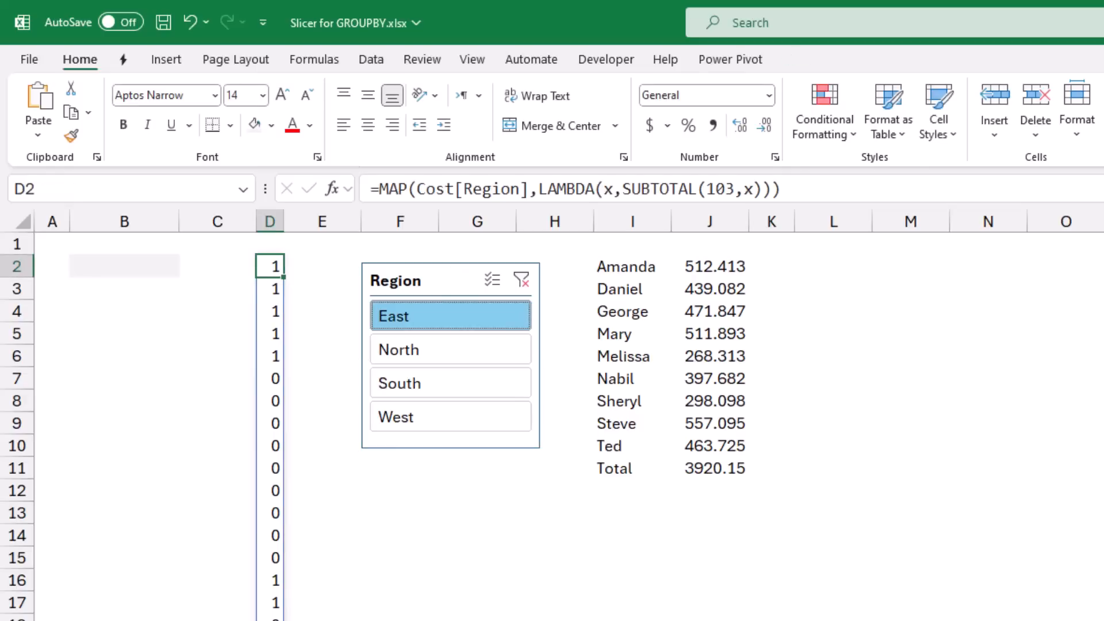
left_click_drag(781, 189, 379, 189)
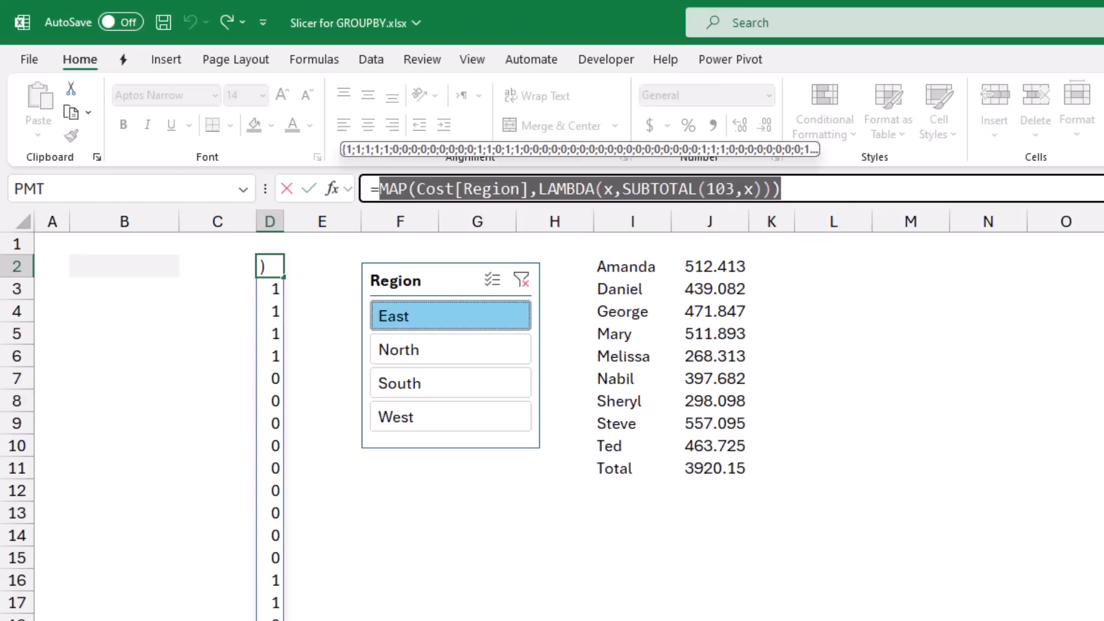
key("ctrl+c")
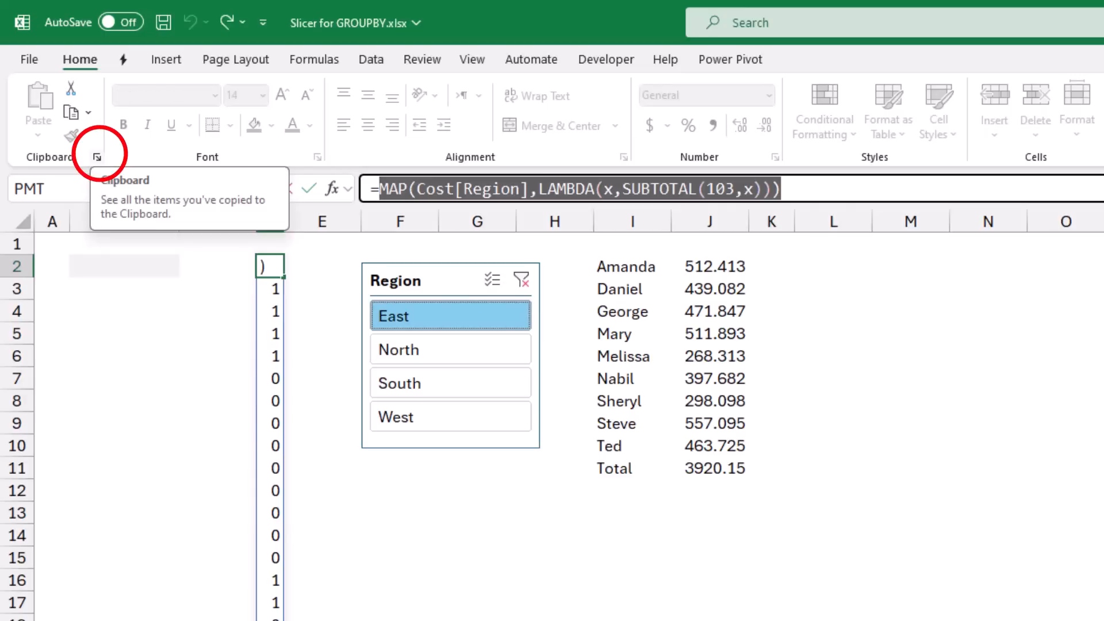
left_click(97, 157)
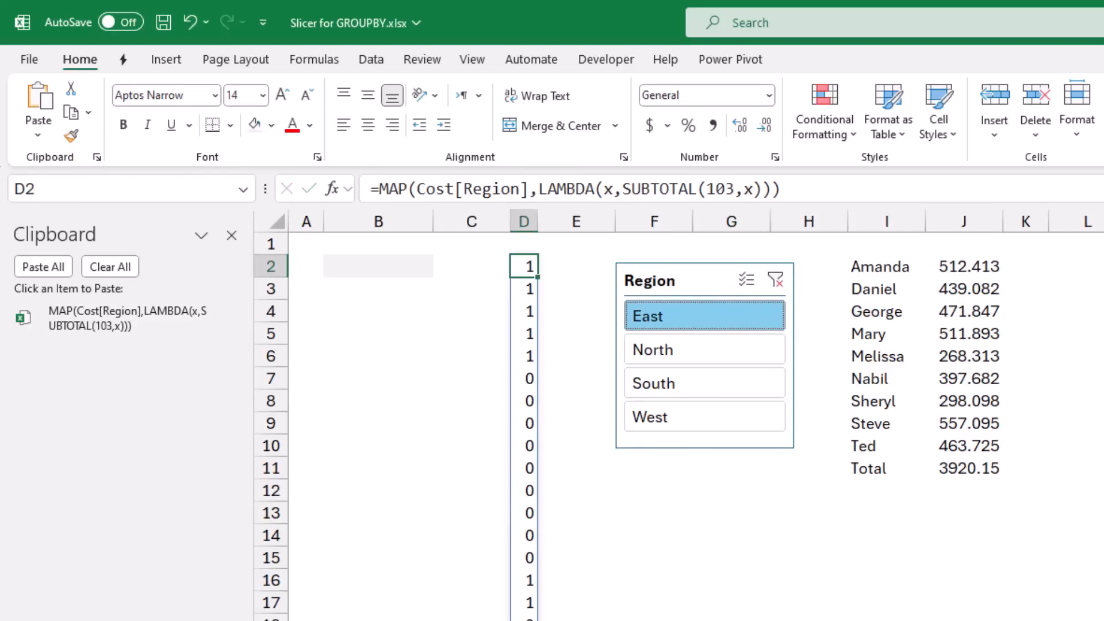
key("Delete")
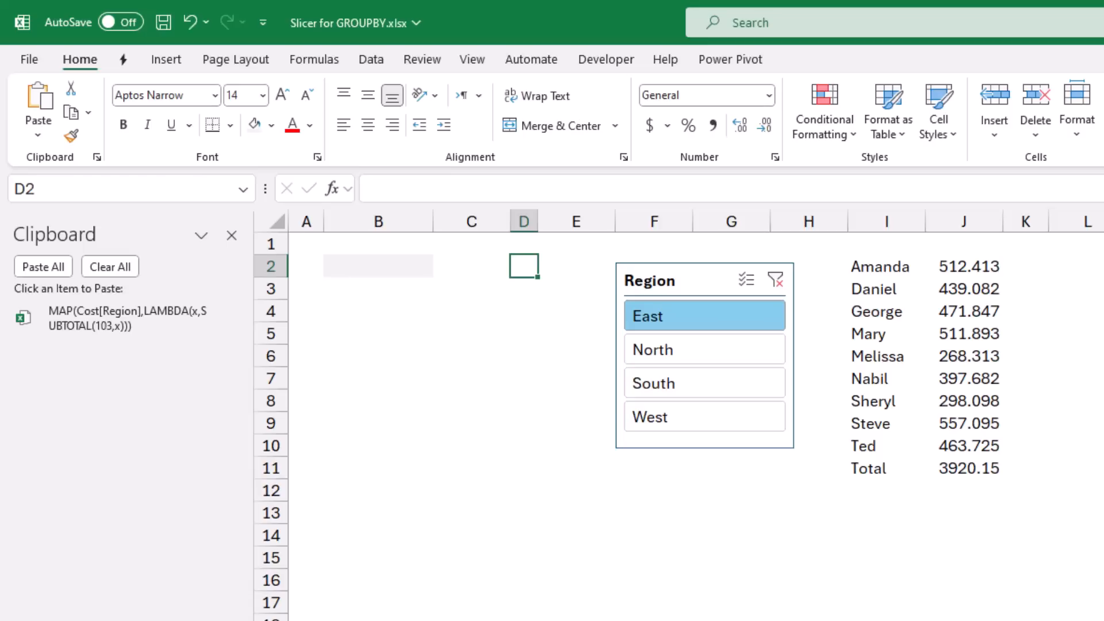
- Copy the GROUPBY formula without its equals sign from cell I2 to the Office Clipboard
left_click(886, 266)
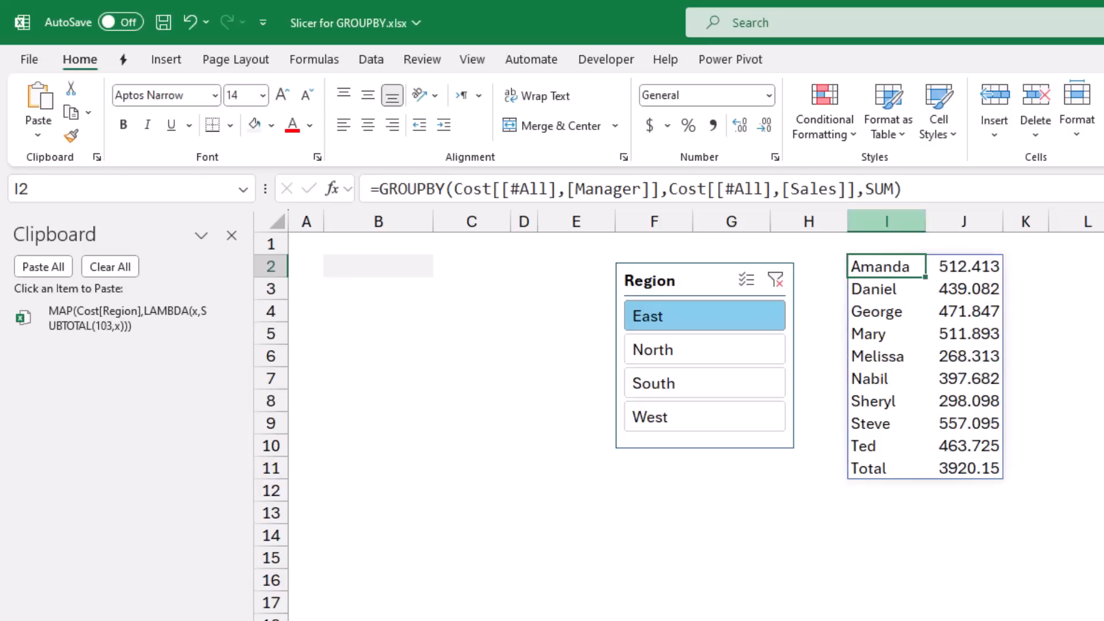
left_click_drag(901, 188, 379, 188)
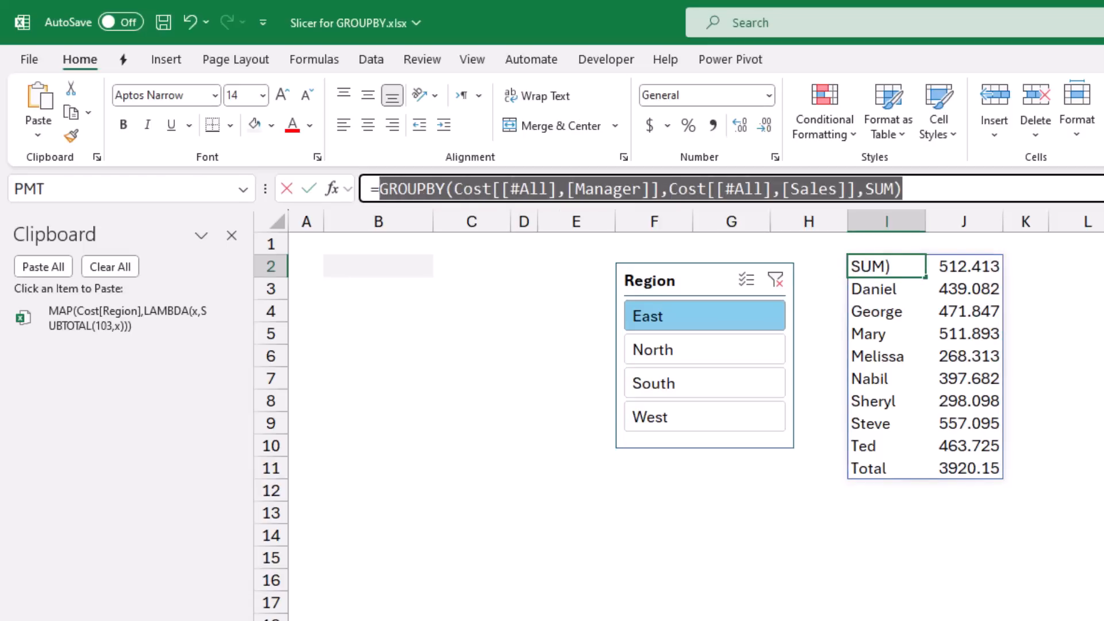
key("ctrl+c")
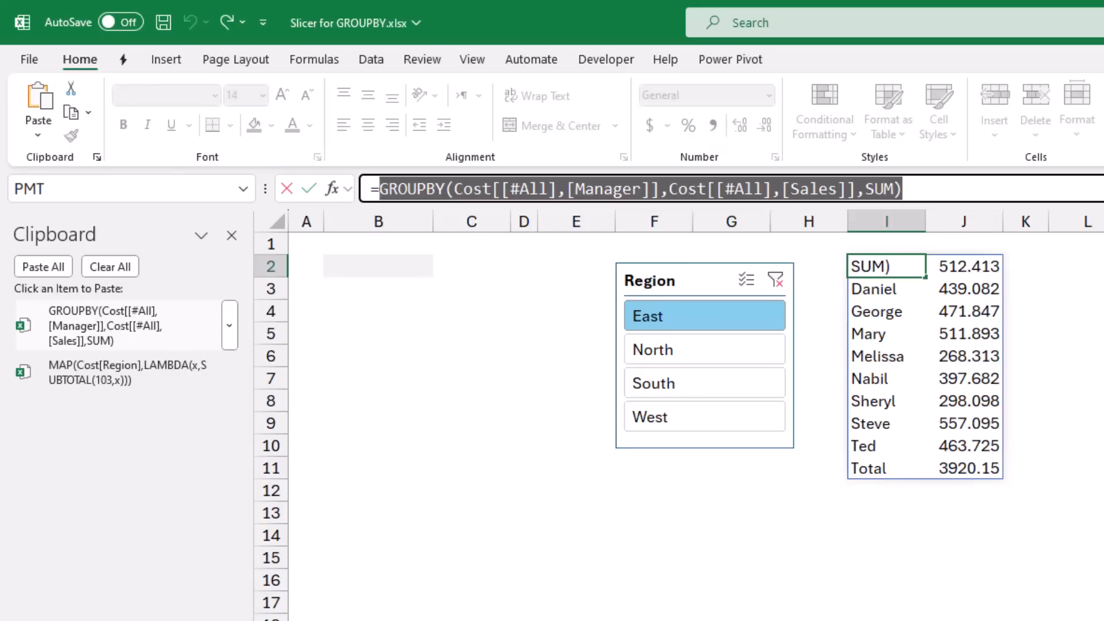
key("Escape")
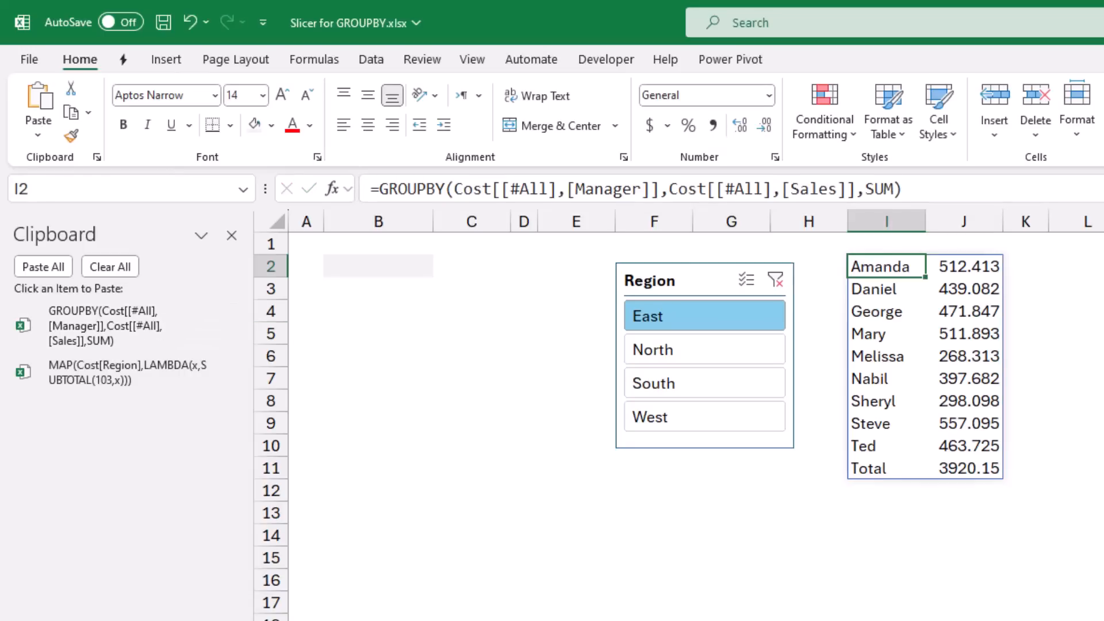
- Start a formula in cell B2 with an equals sign and the GROUPBY formula stored in the Office Clipboard
left_click(378, 266)
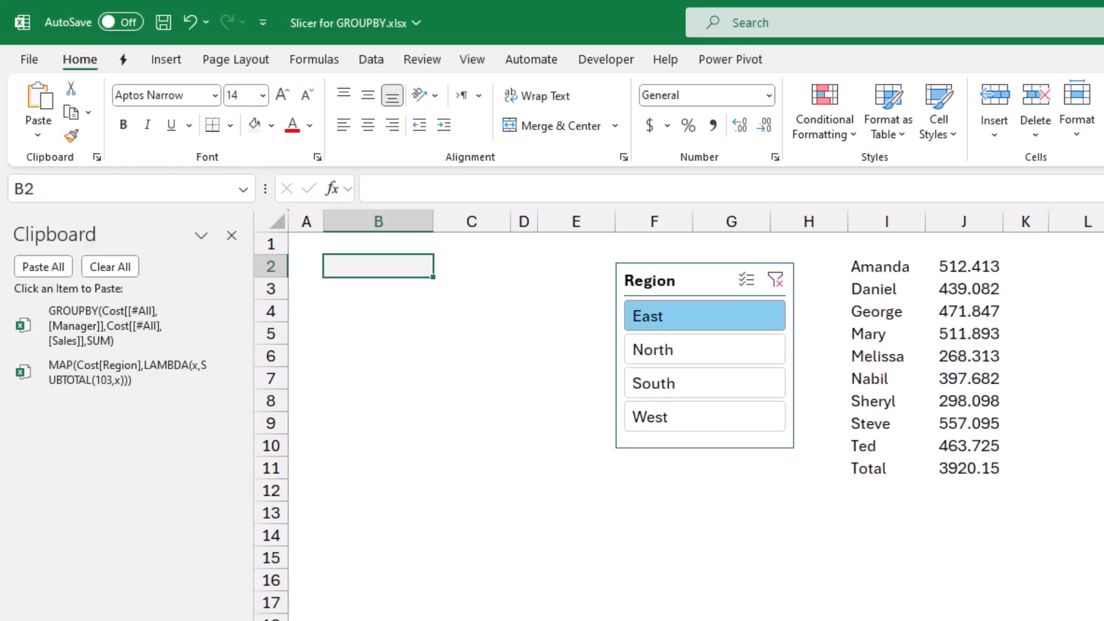
type("=")
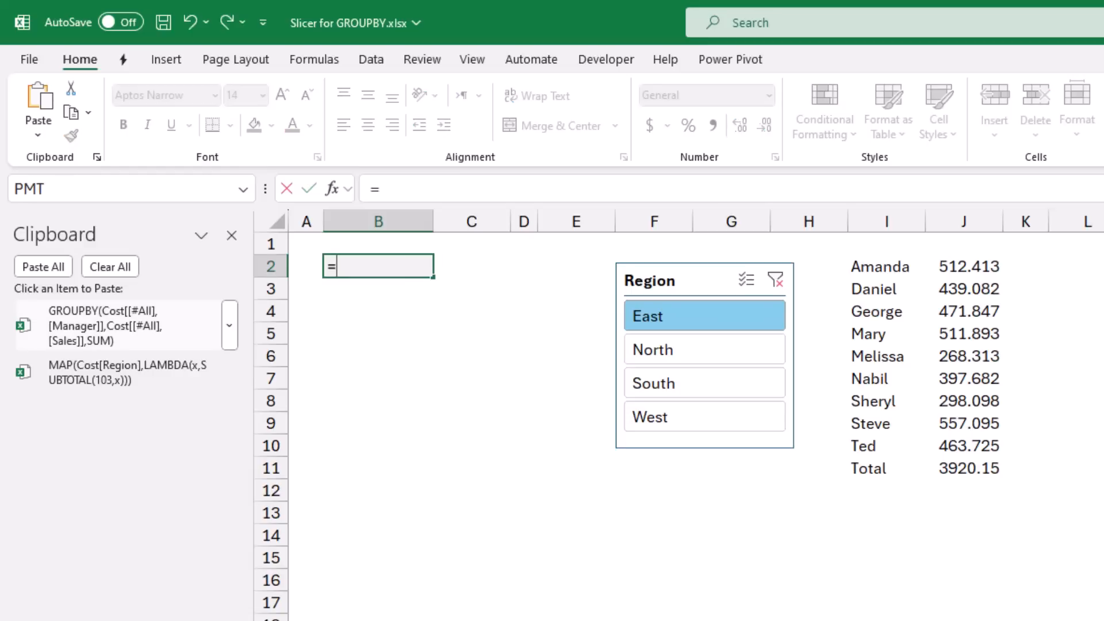
left_click(126, 325)
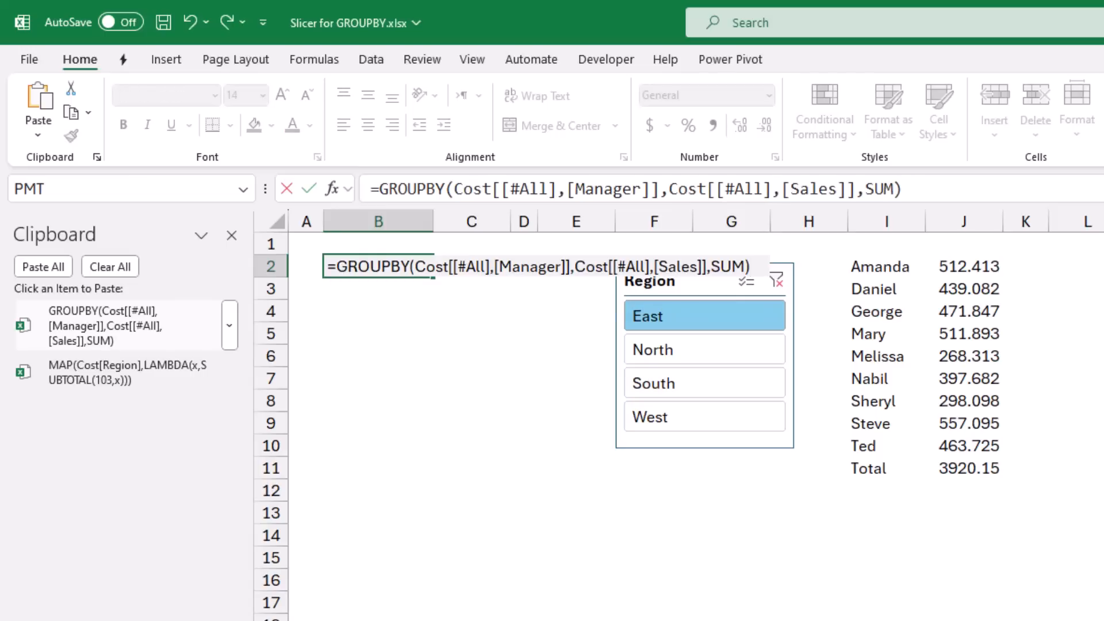
- Reopen the GROUPBY formula's end and add 3 for field_headers, 1 for total_depth and 1 for sort_order
key("BackSpace")
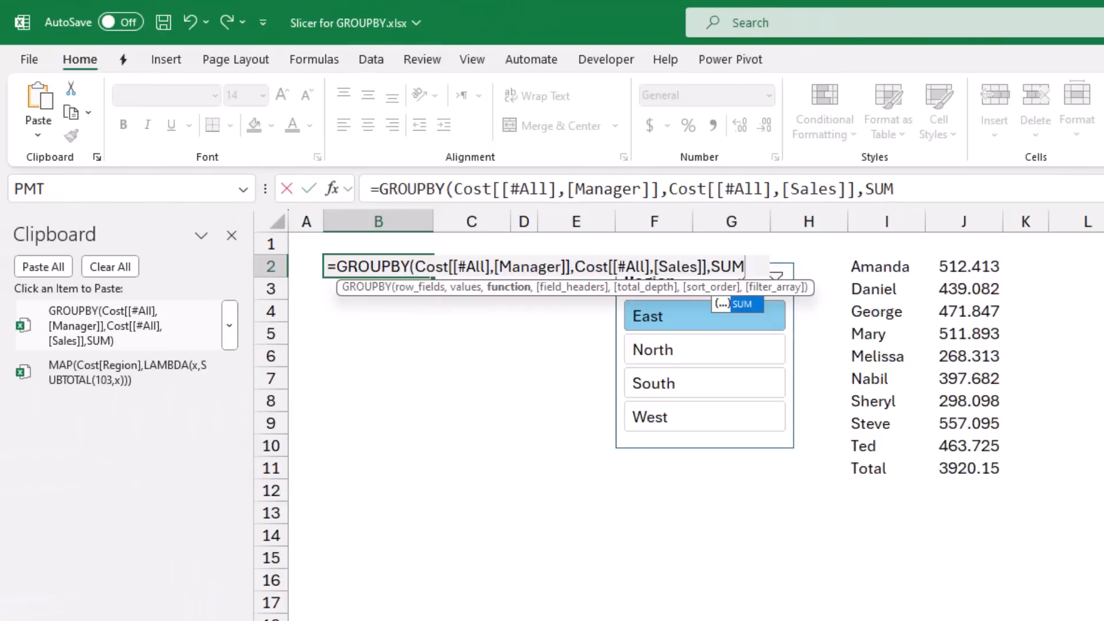
type(",")
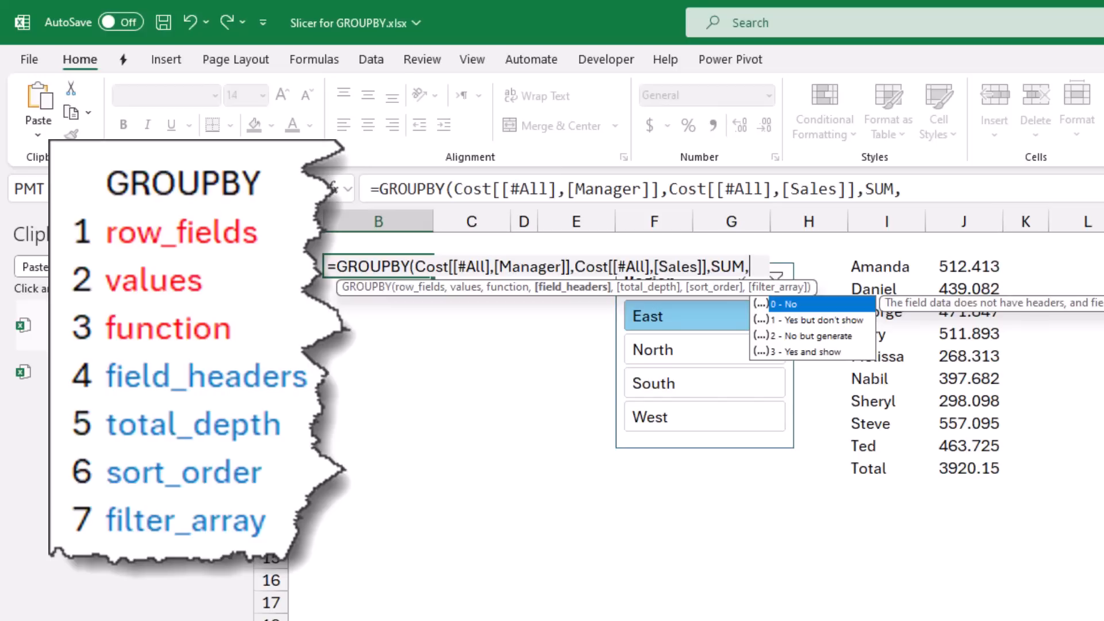
type("3,")
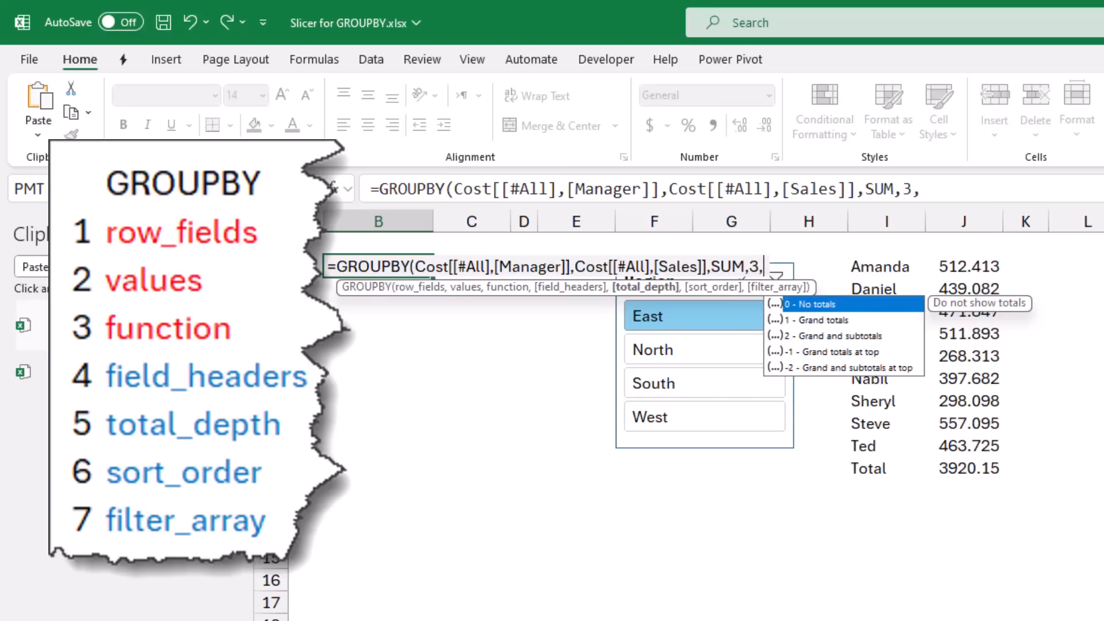
type("1,")
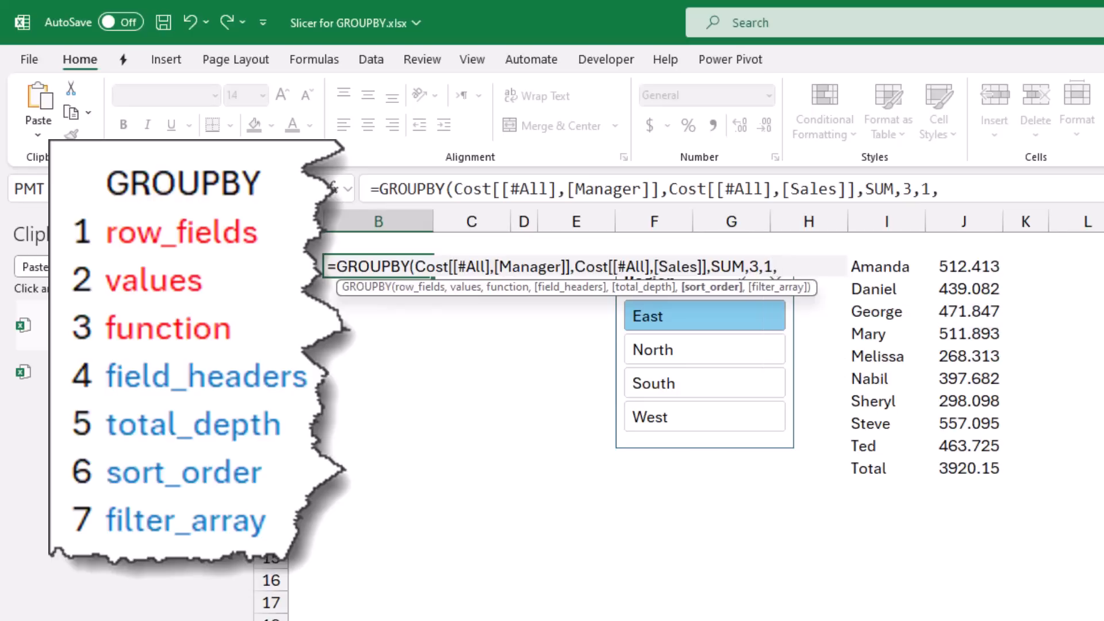
type("1,")
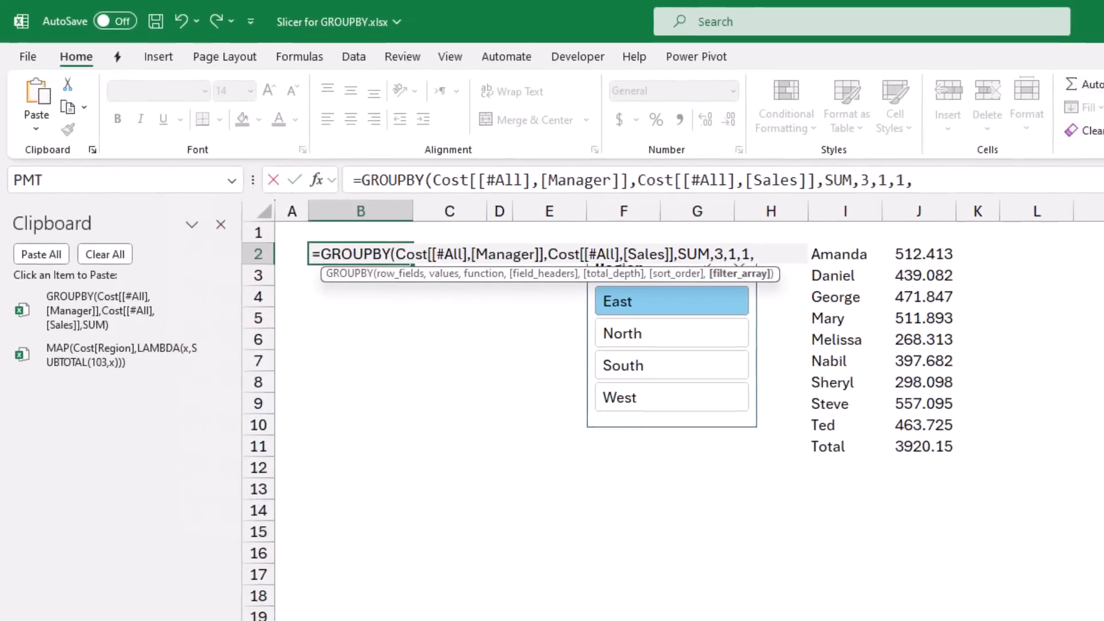
- Insert the stored MAP formula as GROUPBY's filter_array, enter the completed formula in B2, and close the Office Clipboard
left_click(115, 338)
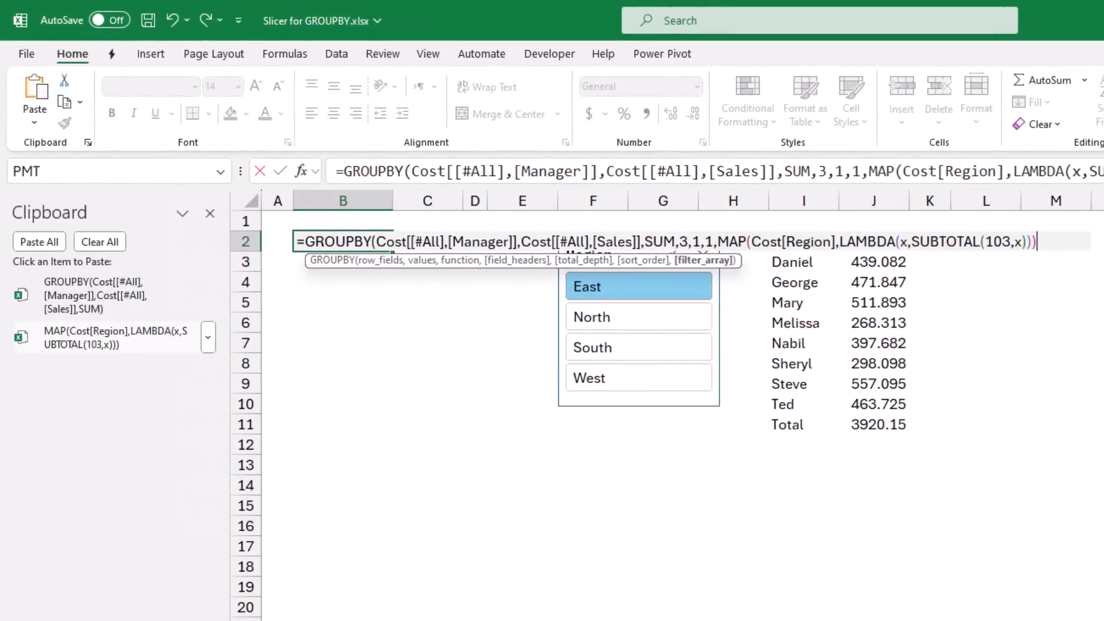
type(")")
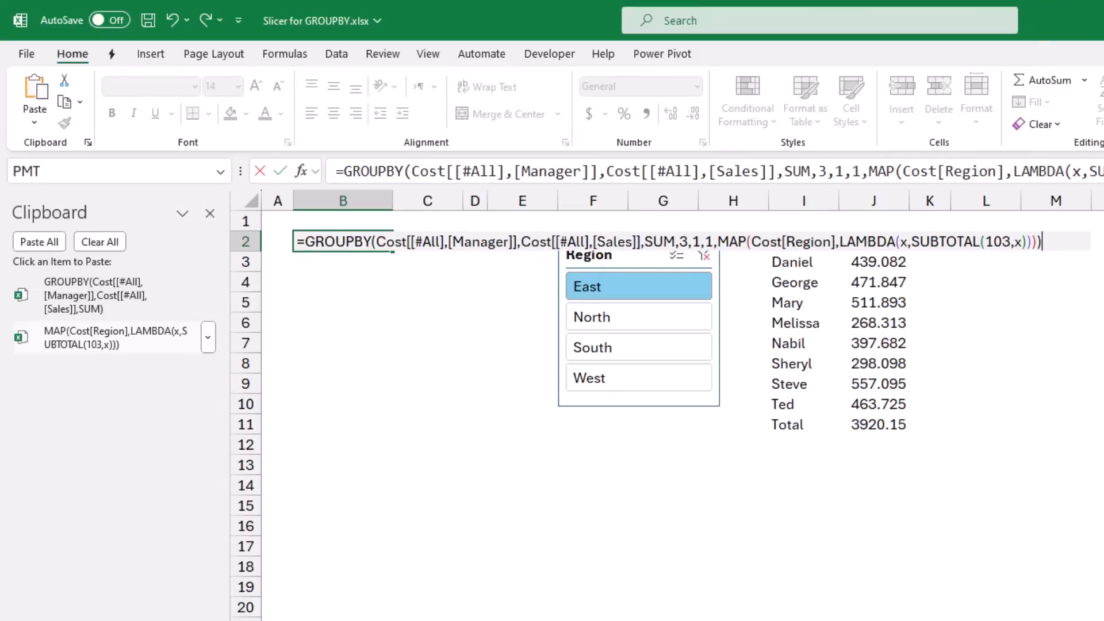
key("Return")
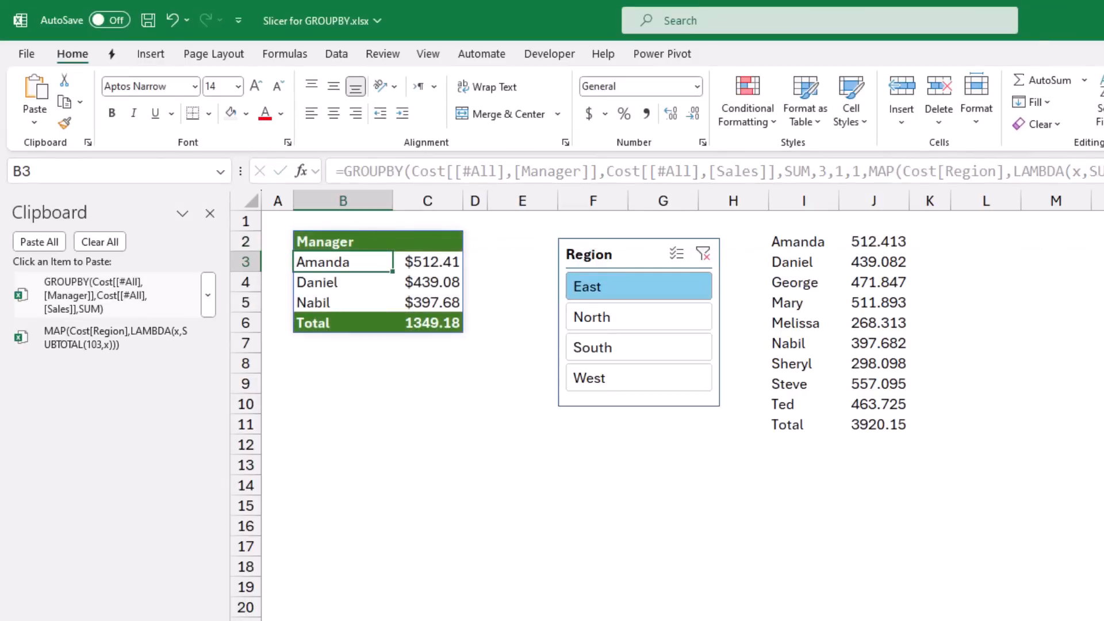
left_click(210, 213)
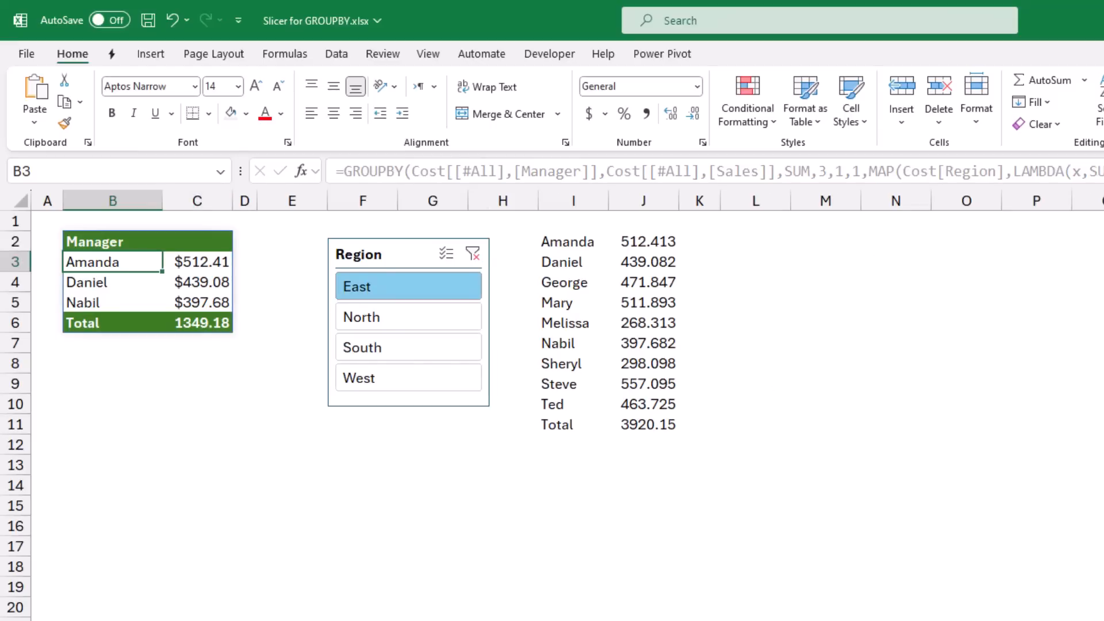
- Clear the Region slicer's filter, and test the slicer with East and South together and after that with West alone
left_click(472, 254)
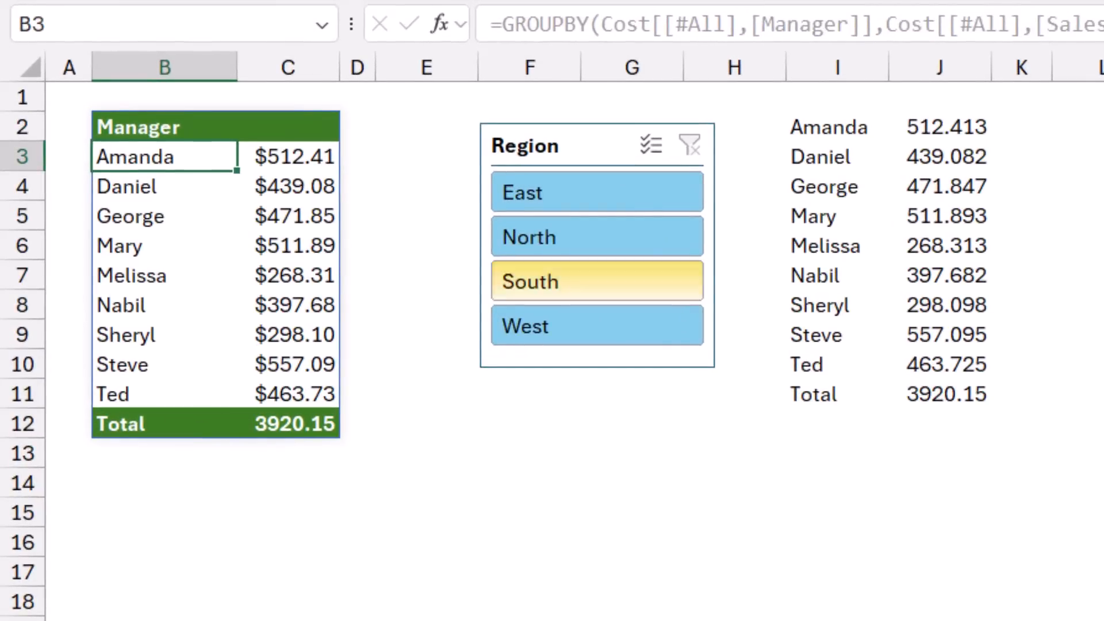
left_click(596, 192)
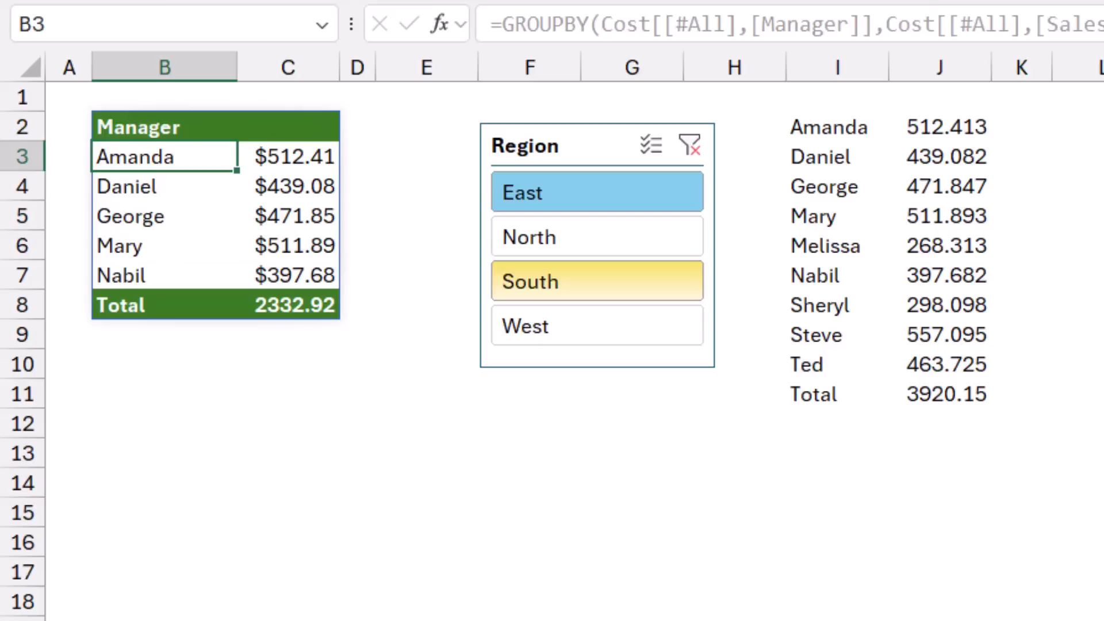
left_click(575, 326)
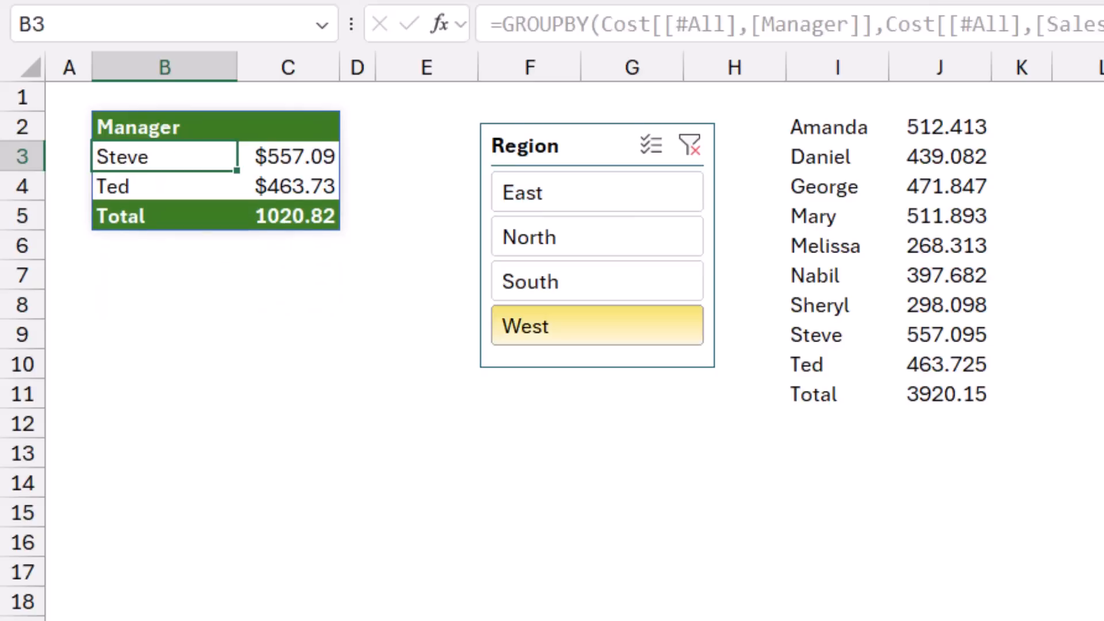